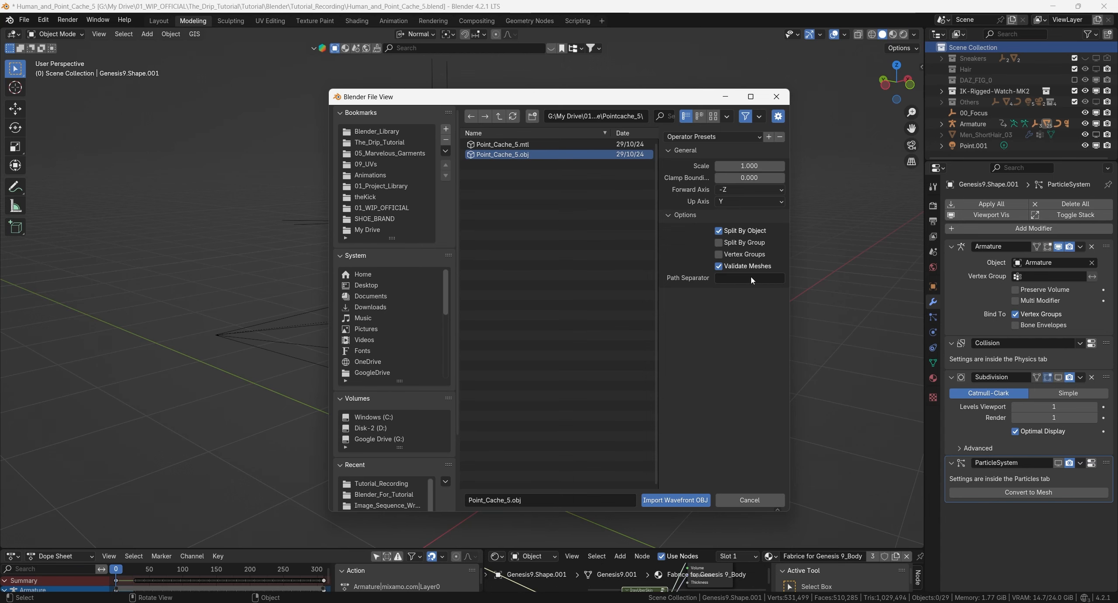
# Step: Import the Point_Cache_5.obj garment into the scene with the current Wavefront OBJ options
pyautogui.click(676, 500)
pyautogui.moveTo(612, 399); pyautogui.dragTo(582, 376, button='middle')
pyautogui.click(592, 203)
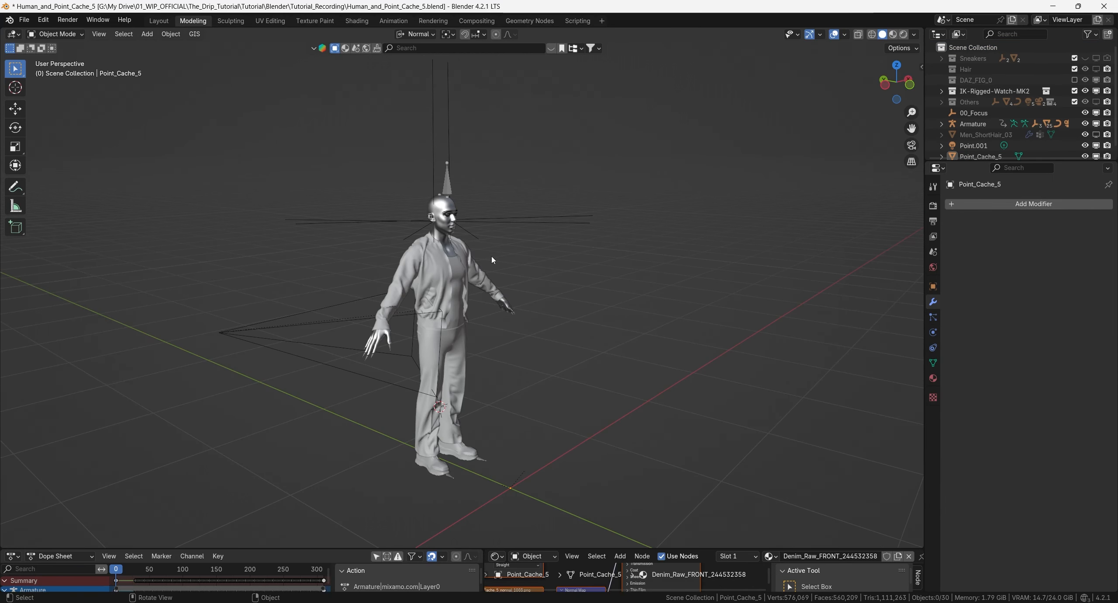
# Step: Add a Mesh Cache modifier in PC2 format to the imported garment and load its Point_Cache_5 .pc2 file
pyautogui.click(443, 280)
pyautogui.click(1004, 205)
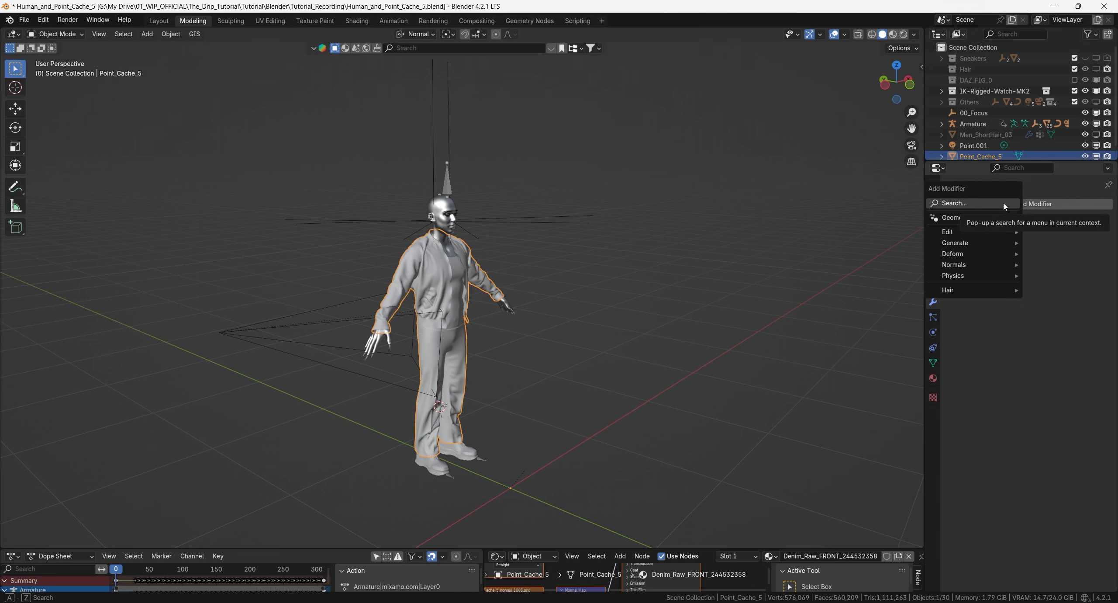
pyautogui.click(1004, 204)
pyautogui.write('mesh')
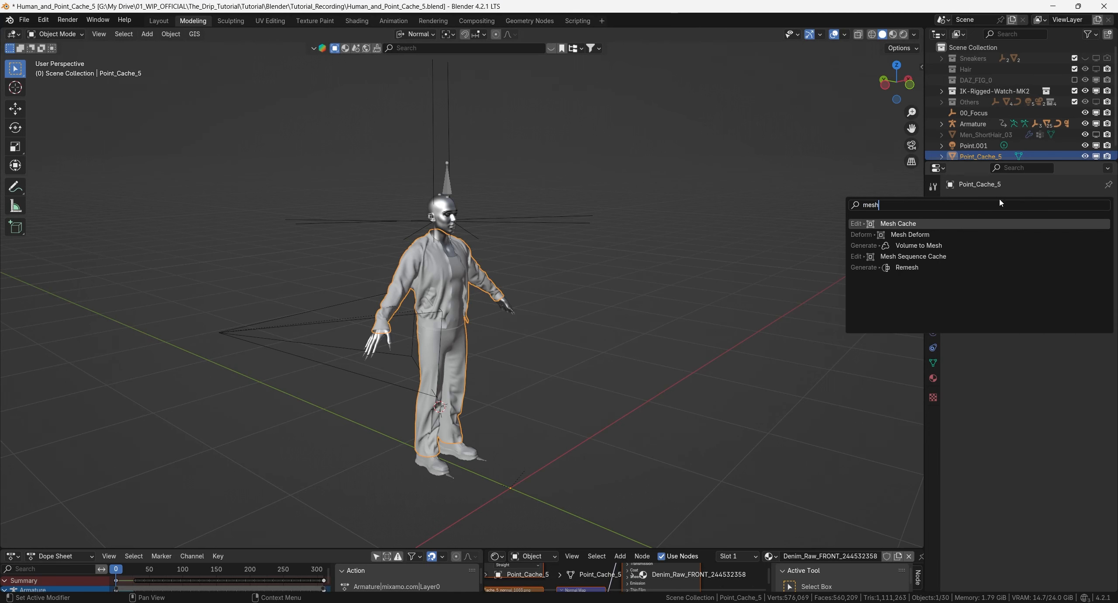
pyautogui.press('Return')
pyautogui.click(1057, 264)
pyautogui.click(1043, 287)
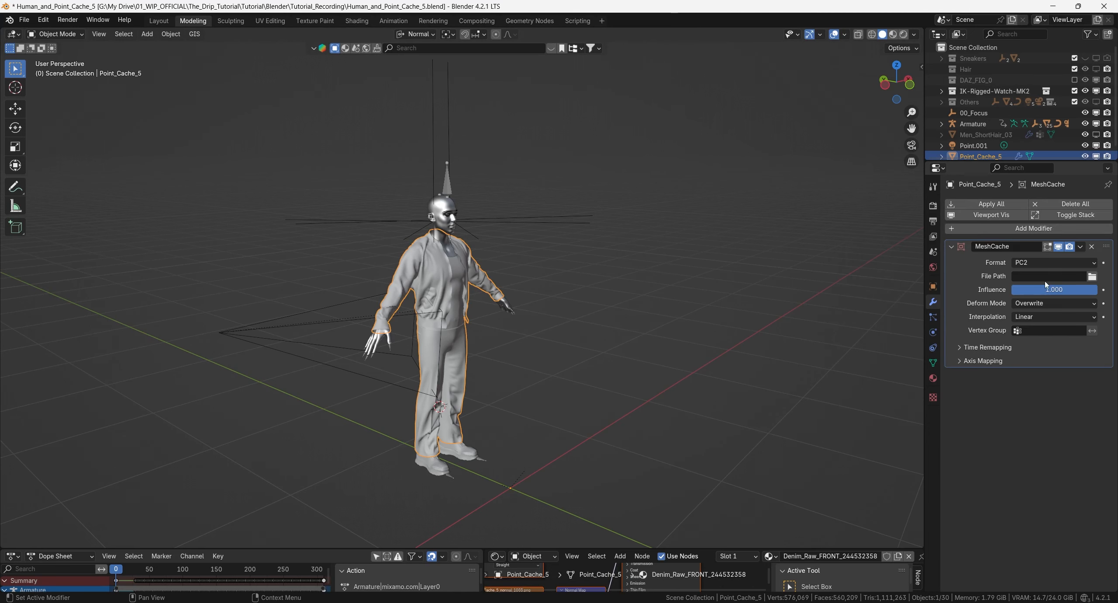
pyautogui.click(1092, 276)
pyautogui.click(672, 493)
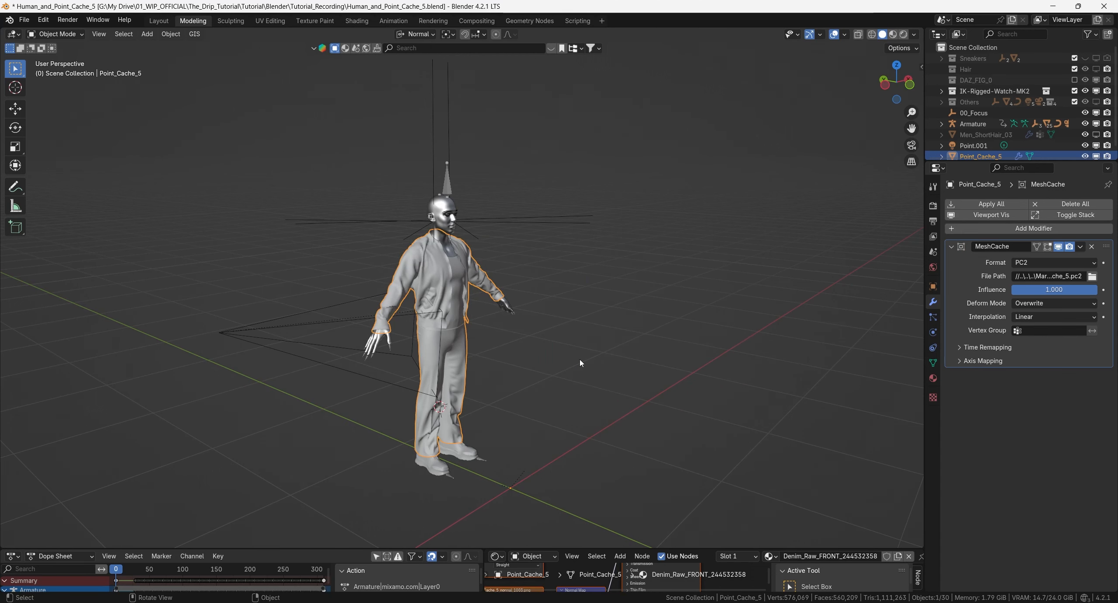
# Step: Play the animation to check how the cached garment moves with the walking figure
pyautogui.press('space')
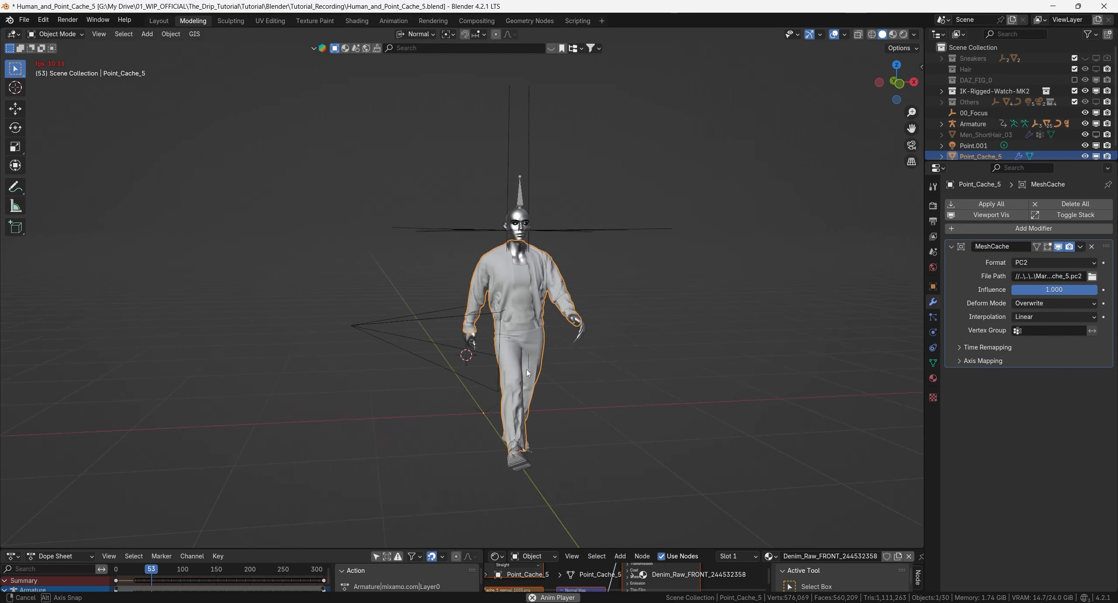
pyautogui.moveTo(598, 330); pyautogui.dragTo(629, 330, button='middle')
pyautogui.scroll(5, 534, 302)
pyautogui.moveTo(534, 301)
pyautogui.mouseDown(button='middle')
pyautogui.moveTo(389, 297)
pyautogui.moveTo(713, 303)
pyautogui.moveTo(464, 301)
pyautogui.moveTo(536, 312)
pyautogui.mouseUp(button='middle')
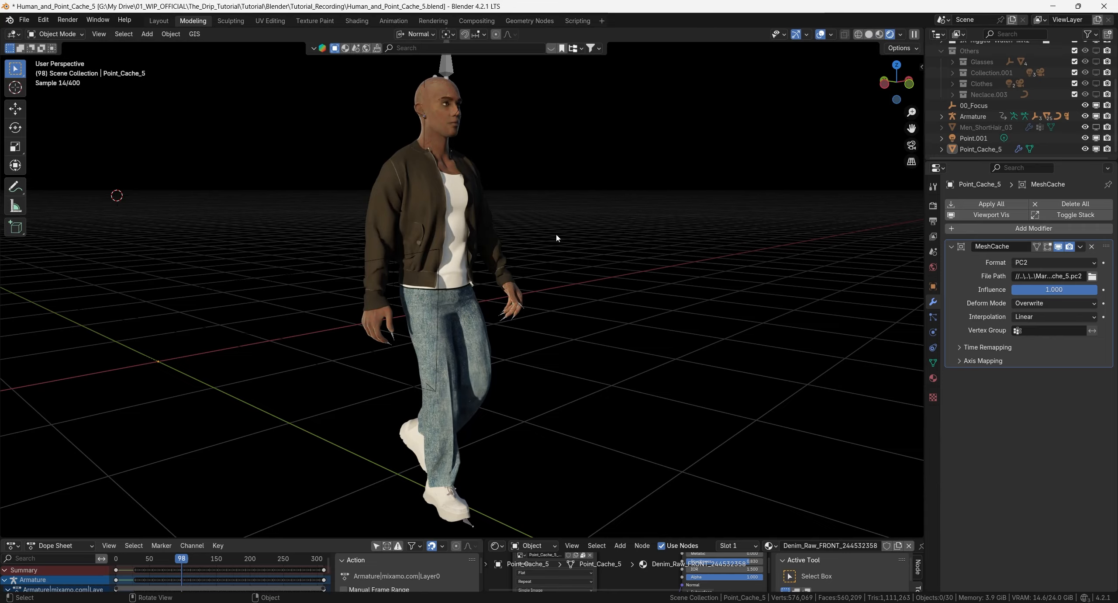
# Step: Examine the rendered outfit on the character, including the surface of the jacket sleeve up close
pyautogui.scroll(5, 399, 239)
pyautogui.moveTo(409, 175)
pyautogui.keyDown('shift'); pyautogui.mouseDown(button='middle')
pyautogui.moveTo(450, 267)
pyautogui.moveTo(598, 254)
pyautogui.moveTo(358, 279)
pyautogui.mouseUp(button='middle'); pyautogui.keyUp('shift')
pyautogui.keyDown('shift'); pyautogui.moveTo(358, 280); pyautogui.dragTo(440, 310, button='middle'); pyautogui.keyUp('shift')
pyautogui.scroll(-2, 494, 381)
pyautogui.keyDown('shift'); pyautogui.moveTo(471, 489); pyautogui.dragTo(432, 275, button='middle'); pyautogui.keyUp('shift')
pyautogui.scroll(-2, 453, 328)
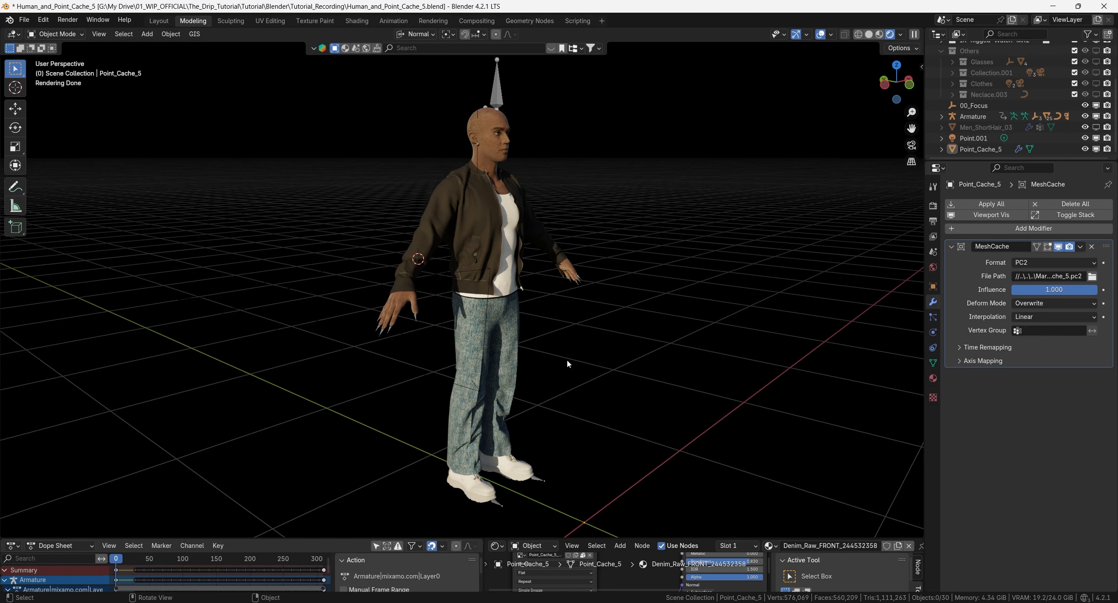
pyautogui.hotkey('alt', 'Home')
pyautogui.scroll(13, 453, 300)
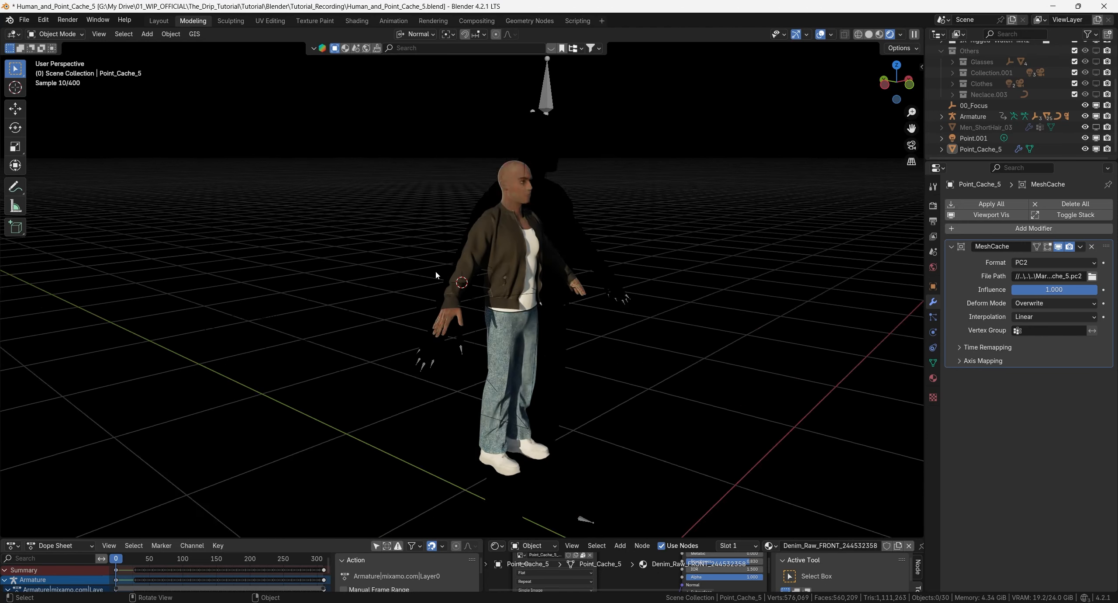
pyautogui.scroll(-2, 454, 303)
pyautogui.moveTo(454, 304); pyautogui.dragTo(382, 357, button='middle')
pyautogui.rightClick(381, 357)
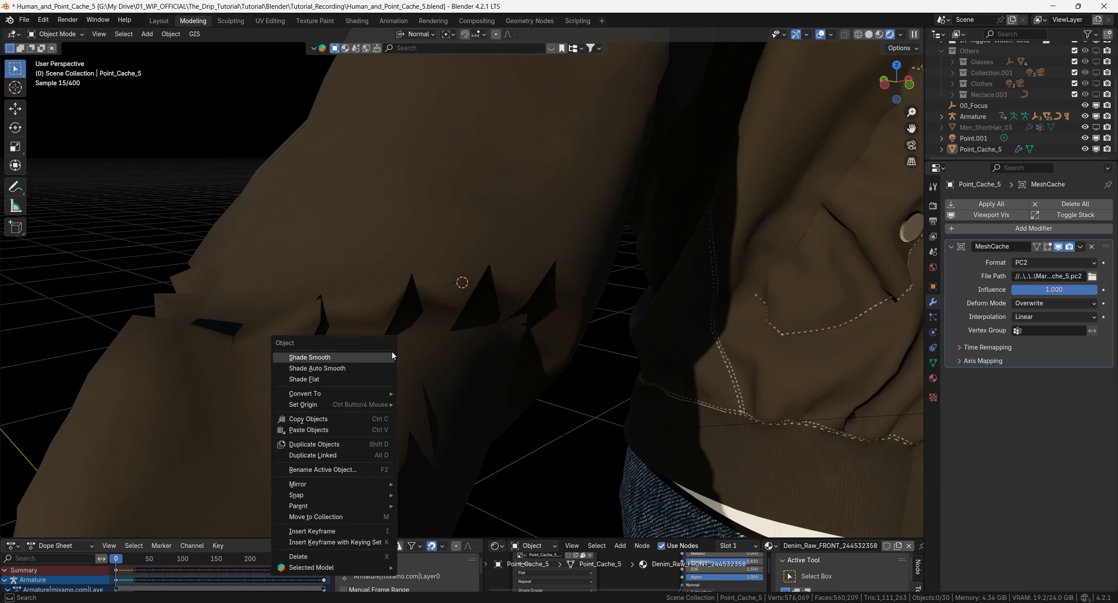
# Step: Add a Subdivision modifier to the garment and set its viewport level to 2
pyautogui.click(432, 290)
pyautogui.moveTo(433, 290); pyautogui.dragTo(444, 317, button='middle')
pyautogui.scroll(-5, 449, 317)
pyautogui.scroll(-4, 444, 317)
pyautogui.keyDown('shift'); pyautogui.moveTo(541, 303); pyautogui.dragTo(544, 216, button='middle'); pyautogui.keyUp('shift')
pyautogui.scroll(-1, 497, 273)
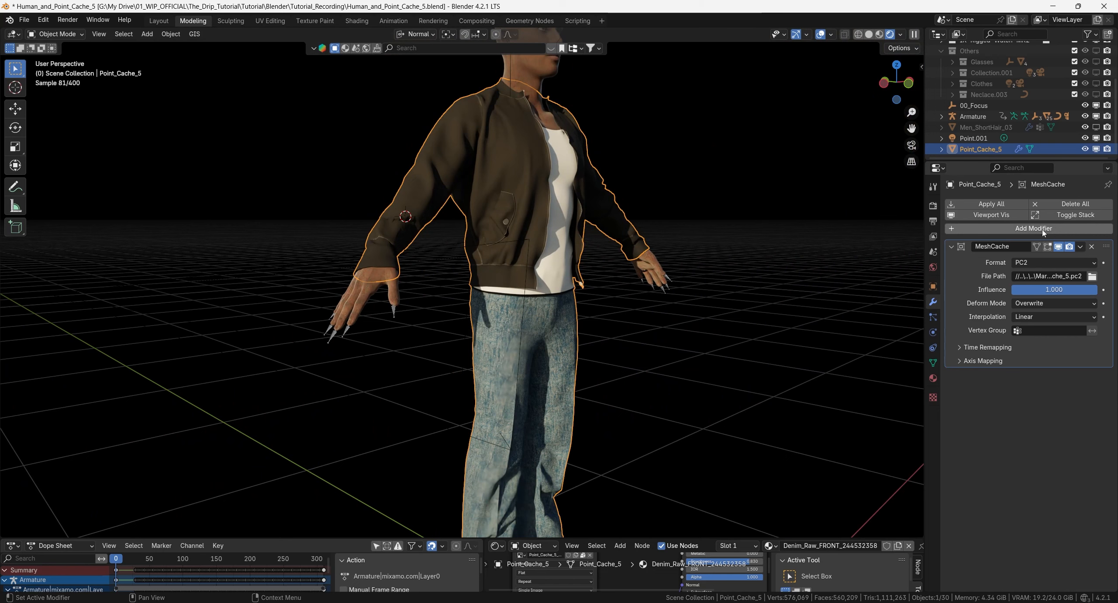
pyautogui.click(1041, 228)
pyautogui.click(981, 168)
pyautogui.write('sub')
pyautogui.press('Return')
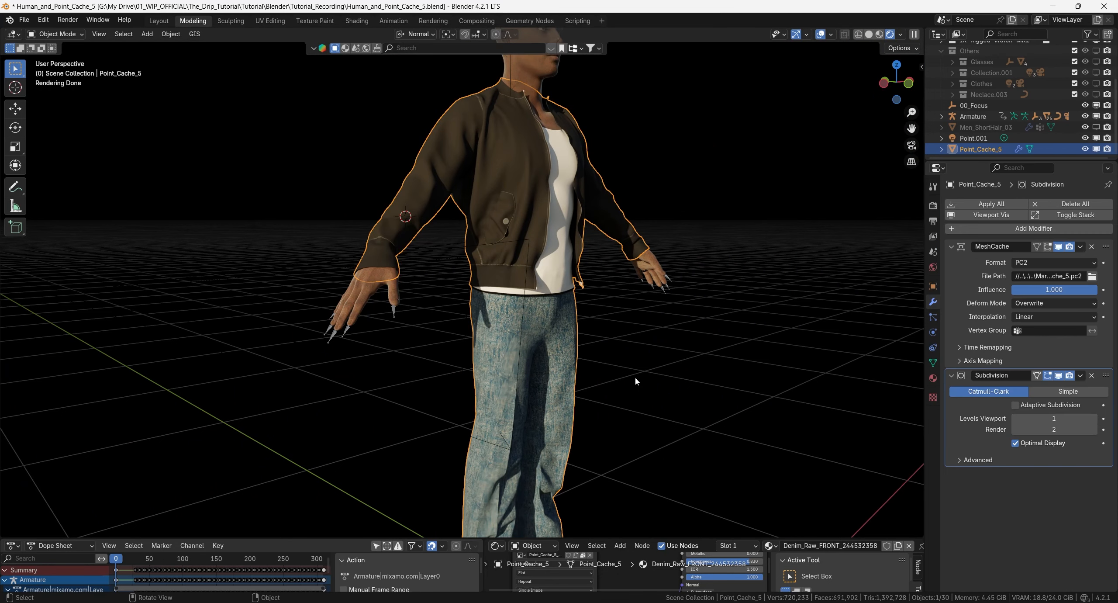
pyautogui.click(1075, 420)
pyautogui.press('Return')
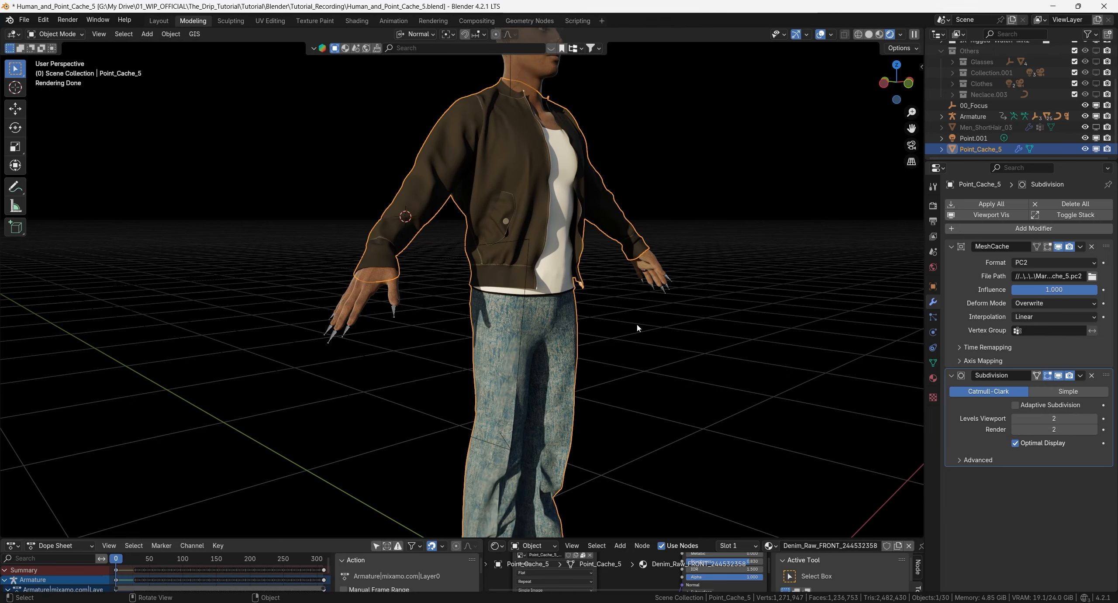
# Step: Inspect the subdivided jacket's sleeve and the front edge around the chest for smoothness and fabric thickness
pyautogui.hotkey('alt', 'Home')
pyautogui.scroll(7, 482, 284)
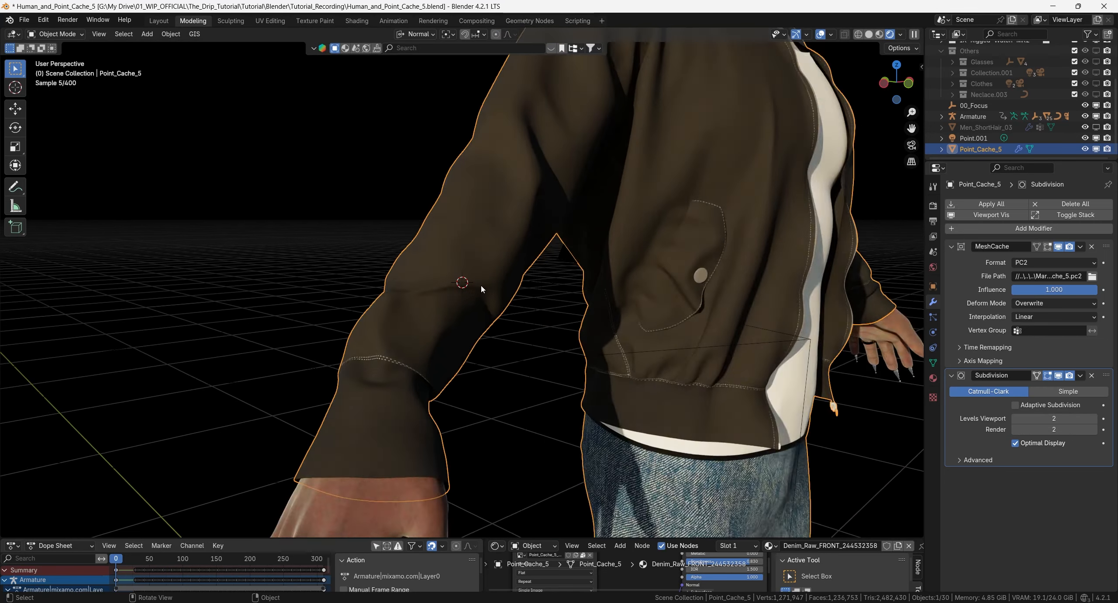
pyautogui.moveTo(474, 311); pyautogui.dragTo(498, 395, button='middle')
pyautogui.keyDown('shift'); pyautogui.moveTo(444, 214); pyautogui.dragTo(459, 289, button='middle'); pyautogui.keyUp('shift')
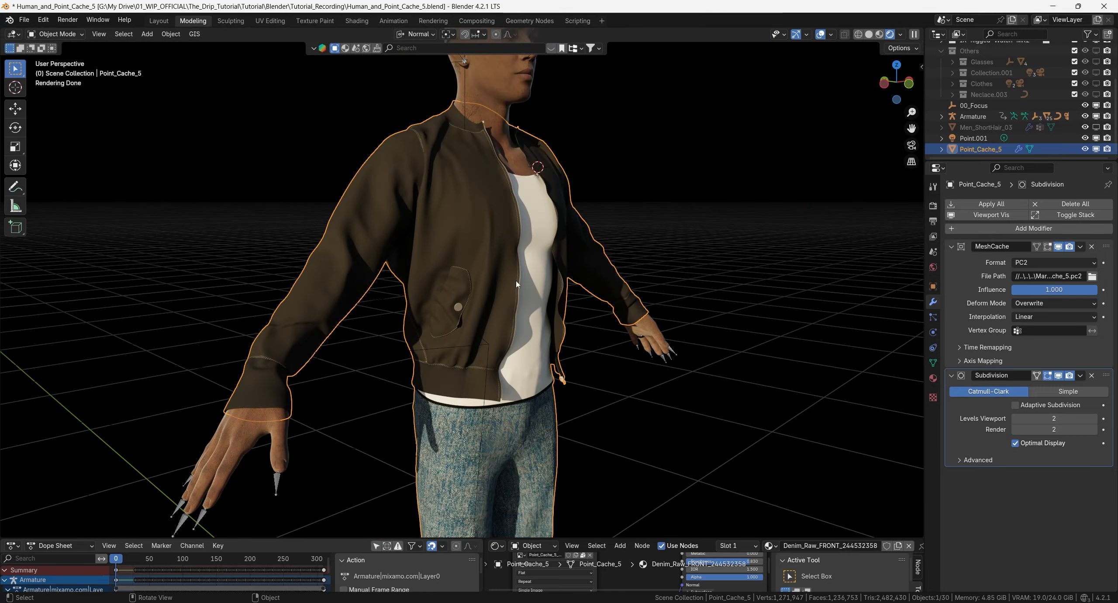
pyautogui.hotkey('alt', 'Home')
pyautogui.moveTo(511, 250); pyautogui.dragTo(430, 270, button='middle')
pyautogui.scroll(6, 463, 291)
pyautogui.scroll(5, 426, 267)
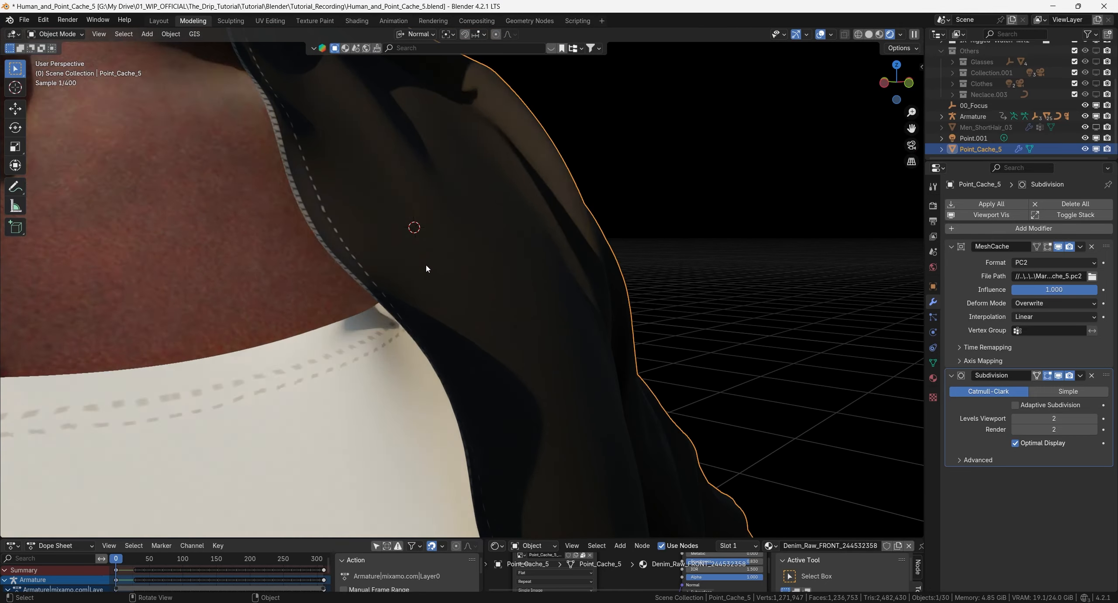
pyautogui.keyDown('shift'); pyautogui.moveTo(359, 265); pyautogui.dragTo(429, 332, button='middle'); pyautogui.keyUp('shift')
pyautogui.moveTo(368, 310); pyautogui.dragTo(342, 301, button='middle')
pyautogui.scroll(3, 342, 299)
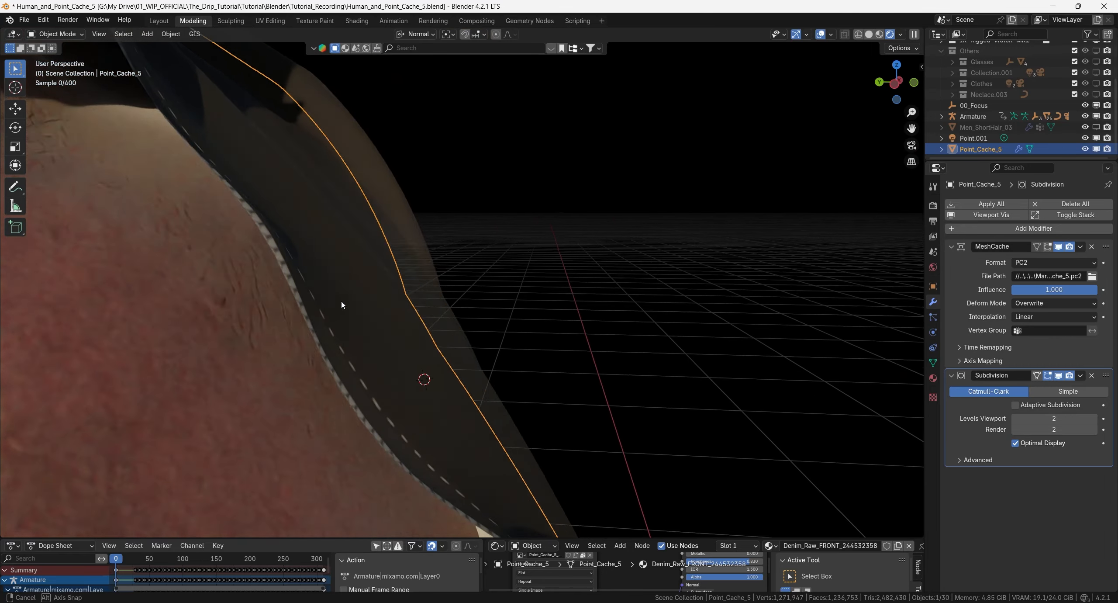
# Step: Inspect the jacket's front opening and hem and the upper part of the jeans
pyautogui.scroll(-6, 352, 362)
pyautogui.scroll(-4, 350, 359)
pyautogui.keyDown('shift'); pyautogui.moveTo(345, 354); pyautogui.dragTo(284, 260, button='middle'); pyautogui.keyUp('shift')
pyautogui.scroll(-2, 470, 428)
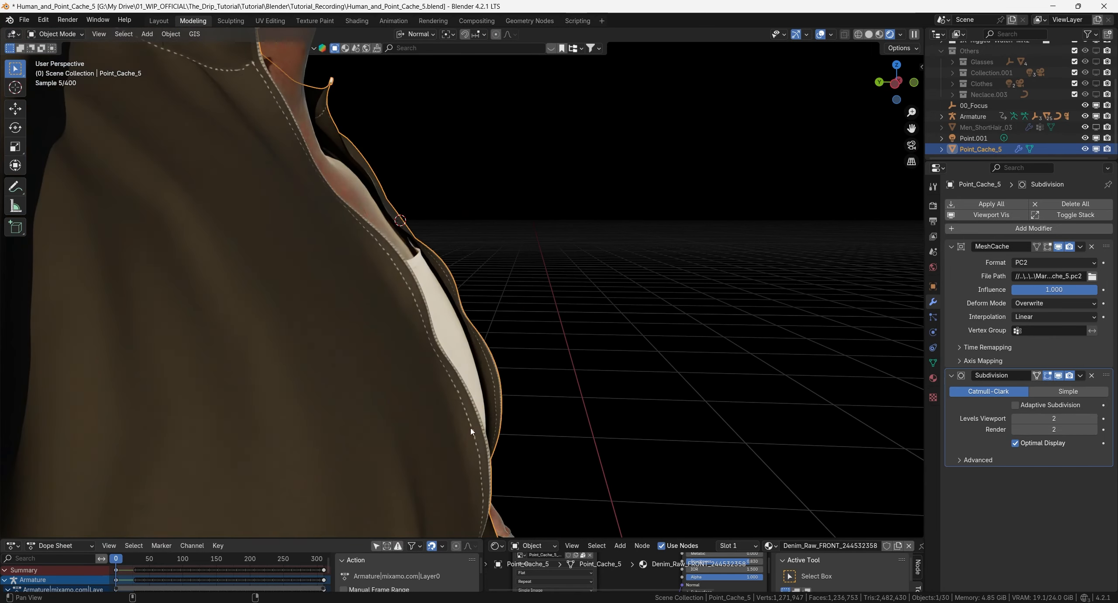
pyautogui.keyDown('shift'); pyautogui.moveTo(470, 428); pyautogui.dragTo(342, 237, button='middle'); pyautogui.keyUp('shift')
pyautogui.keyDown('shift'); pyautogui.moveTo(380, 454); pyautogui.dragTo(284, 305, button='middle'); pyautogui.keyUp('shift')
pyautogui.scroll(-2, 324, 337)
pyautogui.scroll(3, 462, 245)
pyautogui.keyDown('shift'); pyautogui.moveTo(561, 212); pyautogui.dragTo(544, 214, button='middle'); pyautogui.keyUp('shift')
pyautogui.scroll(-6, 544, 217)
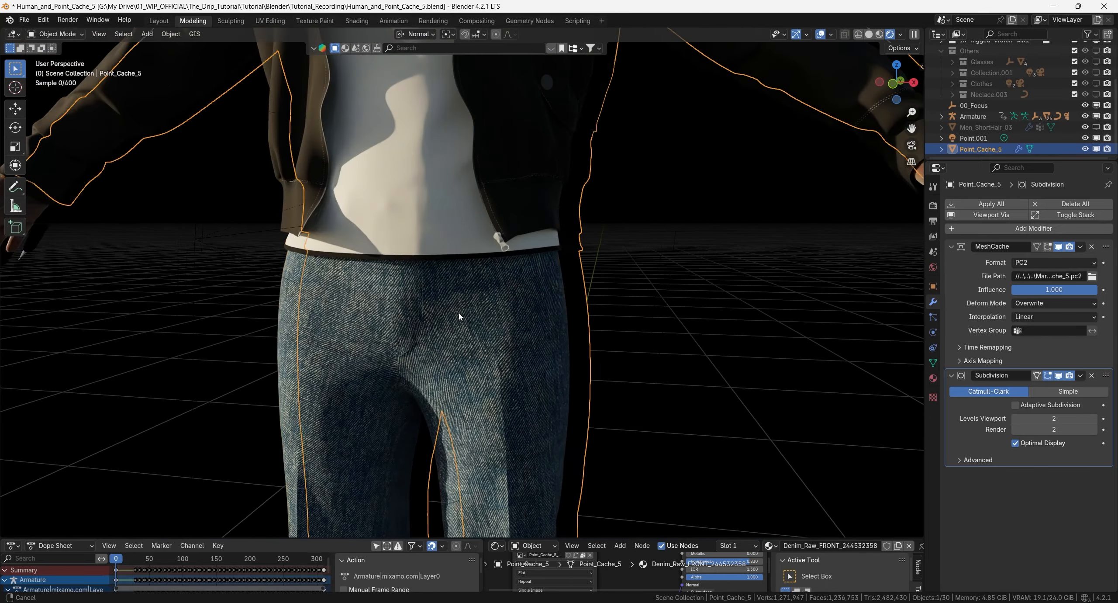
pyautogui.moveTo(458, 317); pyautogui.dragTo(541, 327, button='middle')
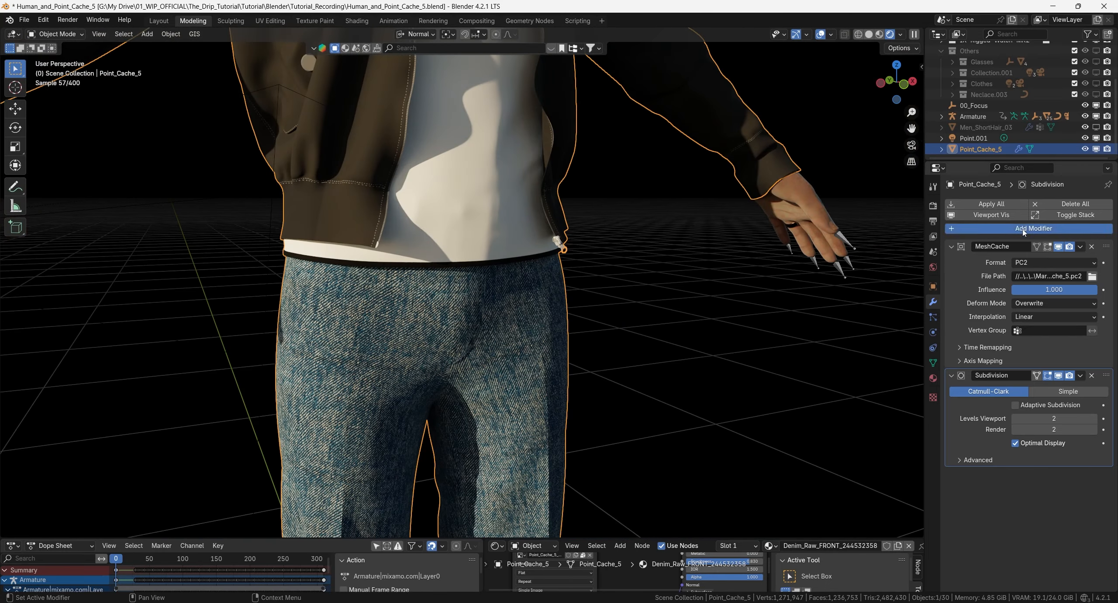
# Step: Add a Solidify modifier to the garment with a thickness of 0.15 cm and an offset of 0
pyautogui.click(1019, 229)
pyautogui.click(1005, 229)
pyautogui.click(906, 258)
pyautogui.click(1045, 490)
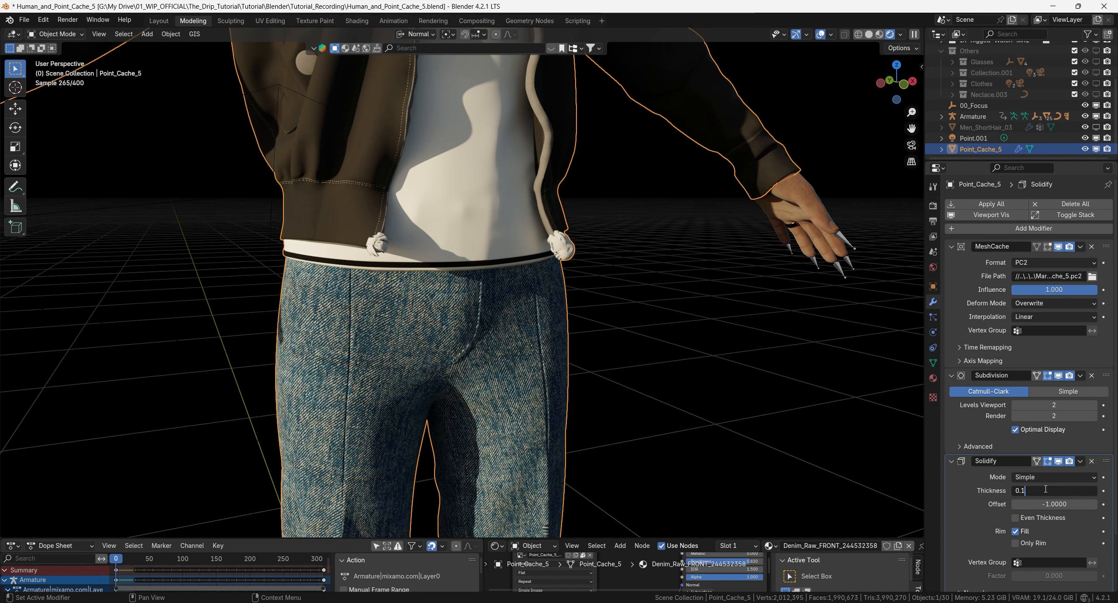
pyautogui.click(1051, 504)
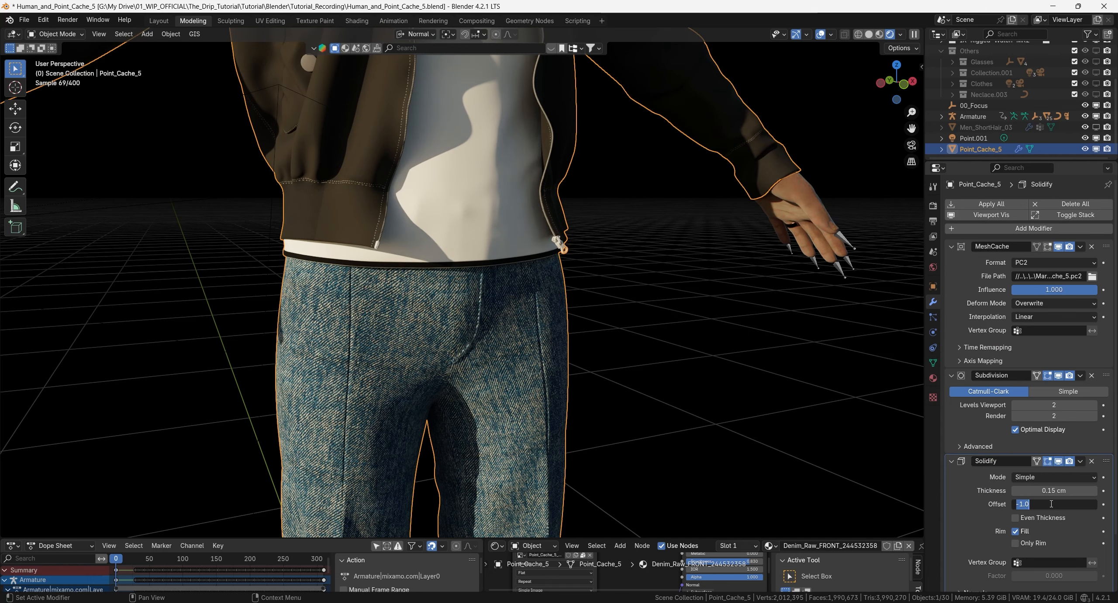
pyautogui.press('Return')
# Step: Check the solidified jeans seams up close and add a Weighted Normal modifier to the garment
pyautogui.moveTo(437, 305); pyautogui.dragTo(351, 277, button='middle')
pyautogui.scroll(9, 418, 242)
pyautogui.keyDown('alt'); pyautogui.moveTo(353, 278); pyautogui.dragTo(465, 220); pyautogui.keyUp('alt')
pyautogui.scroll(-4, 492, 312)
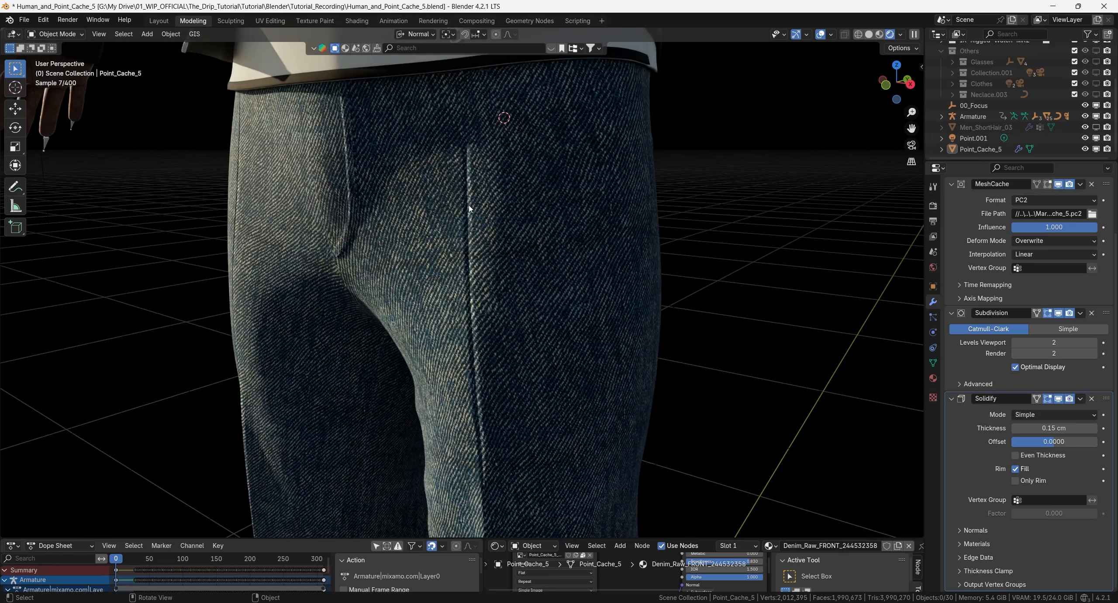
pyautogui.keyDown('alt'); pyautogui.moveTo(460, 461); pyautogui.dragTo(461, 304); pyautogui.keyUp('alt')
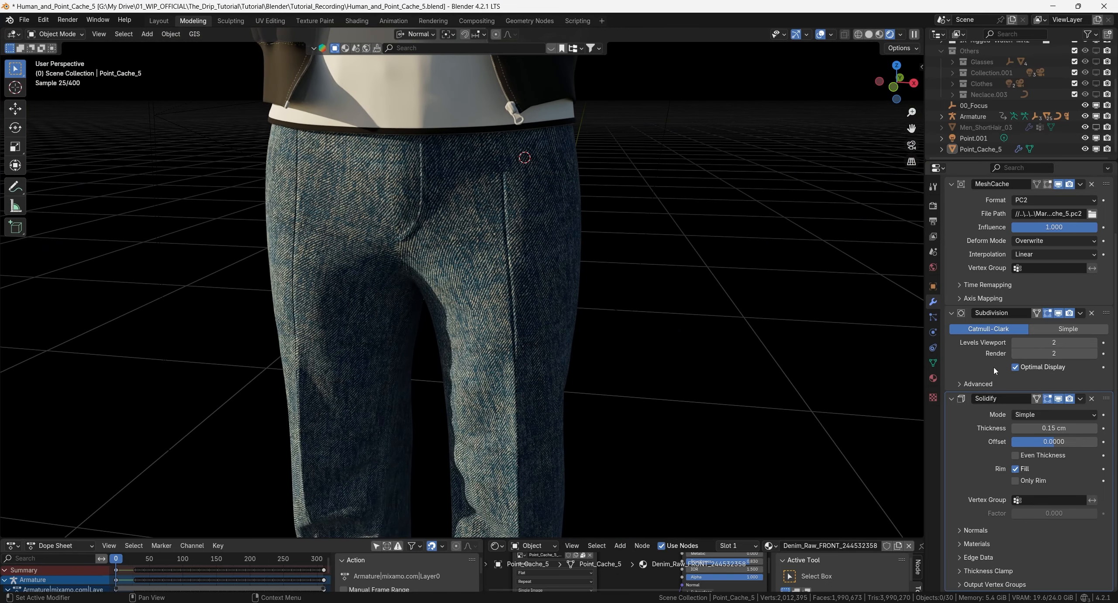
pyautogui.scroll(4, 990, 343)
pyautogui.click(1033, 227)
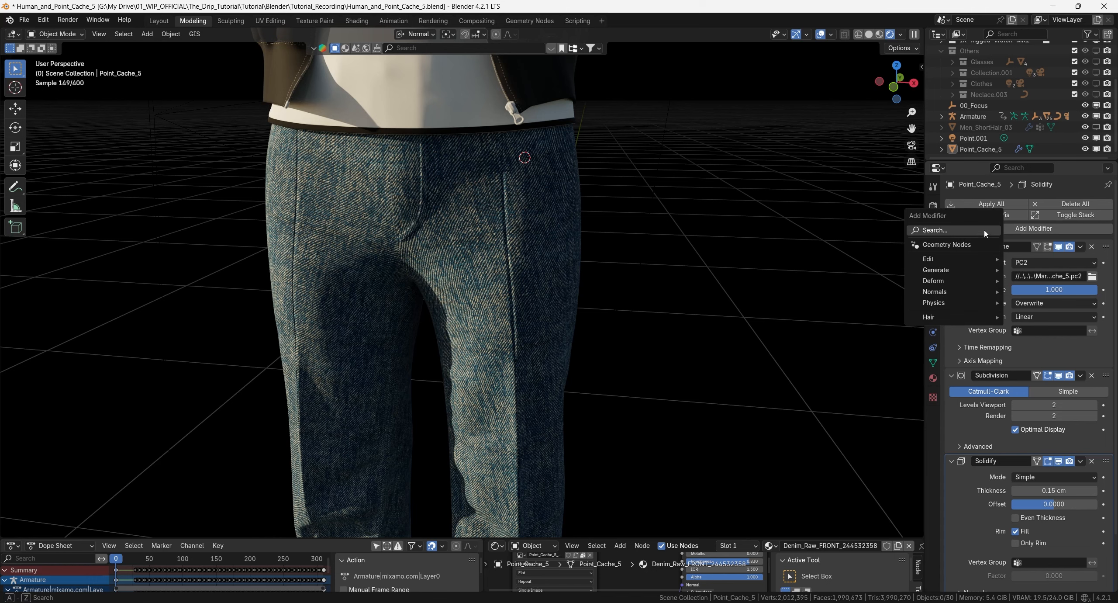
pyautogui.press('space')
pyautogui.write('norm')
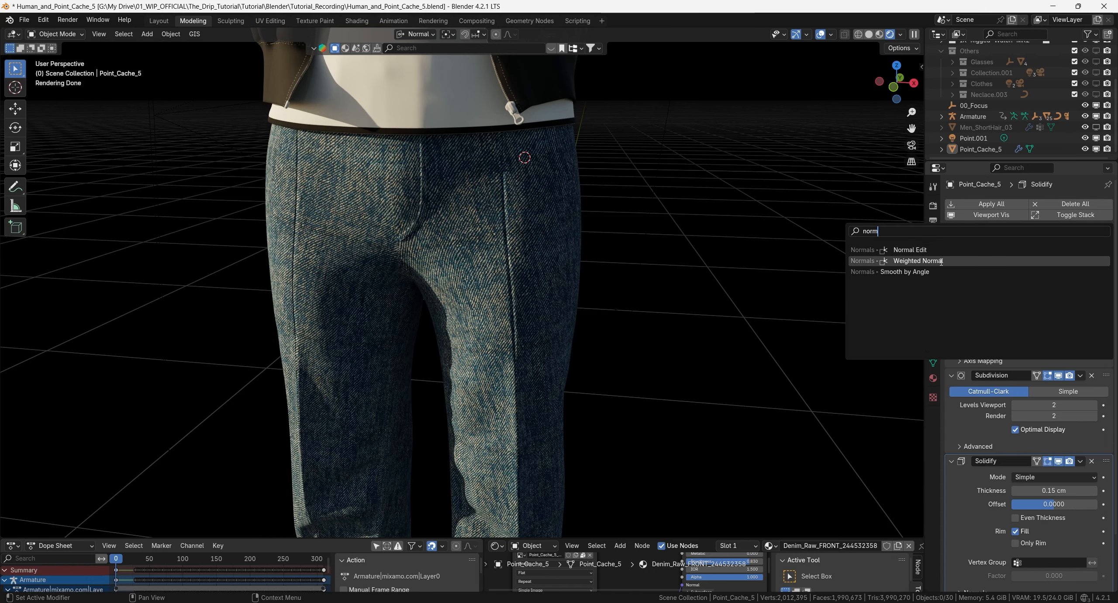
pyautogui.click(941, 261)
# Step: Inspect the whole outfit, the jacket's zipper pull and the pocket button for the effect of the added modifiers
pyautogui.moveTo(660, 312); pyautogui.dragTo(436, 317, button='middle')
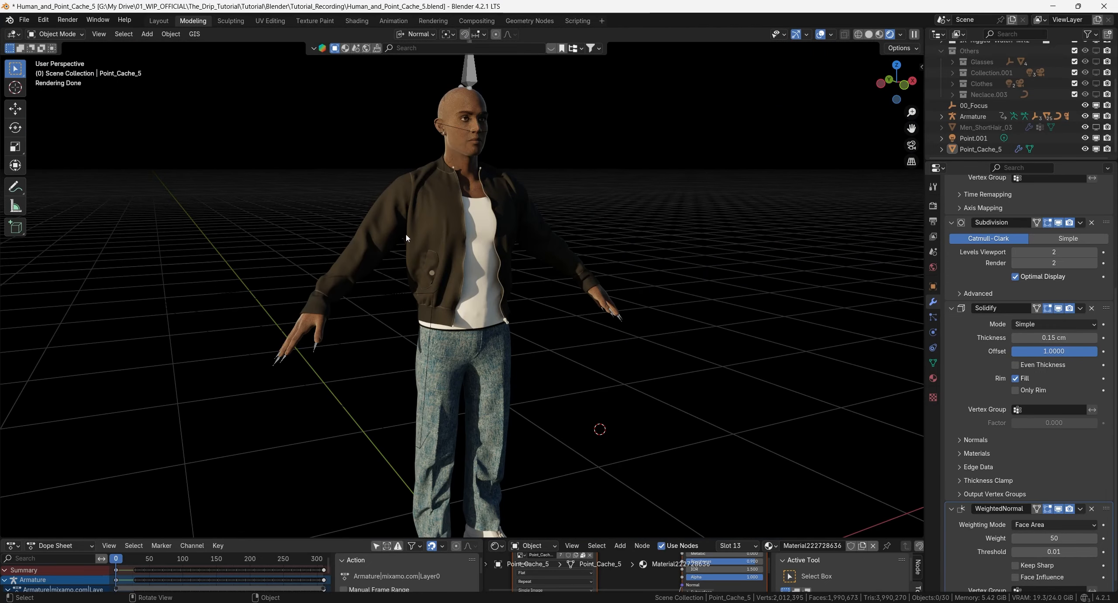
pyautogui.click(424, 228)
pyautogui.moveTo(561, 312); pyautogui.dragTo(537, 317, button='middle')
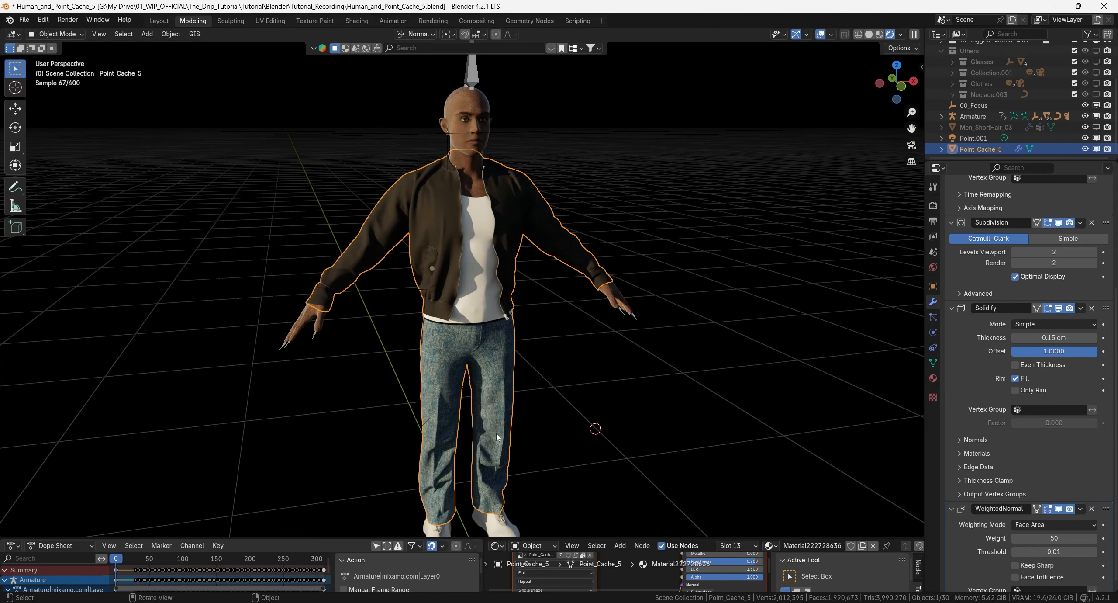
pyautogui.click(690, 184)
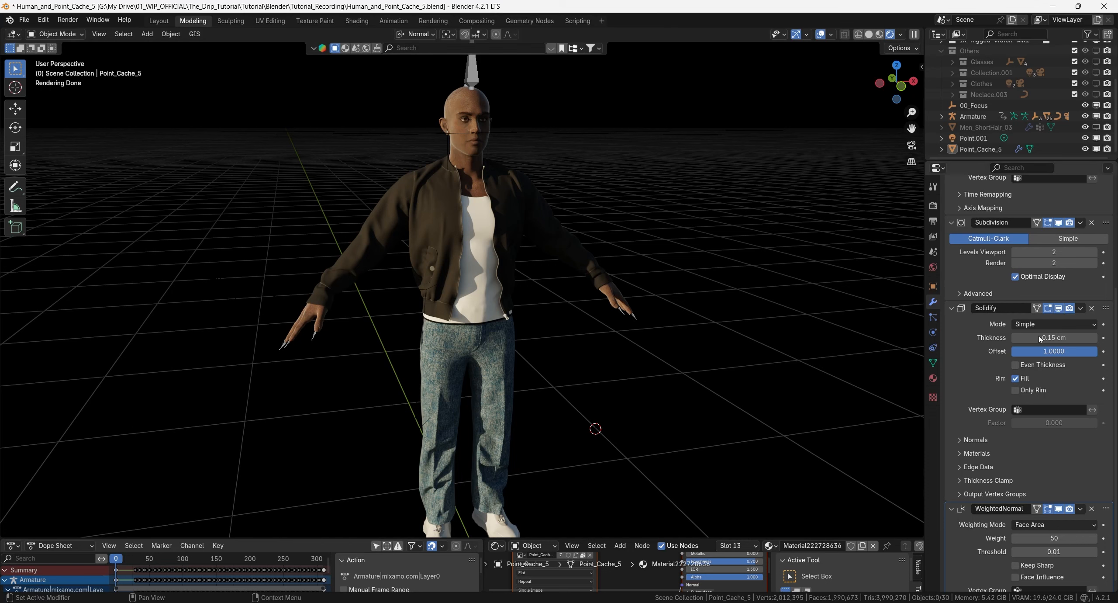
pyautogui.scroll(10, 499, 317)
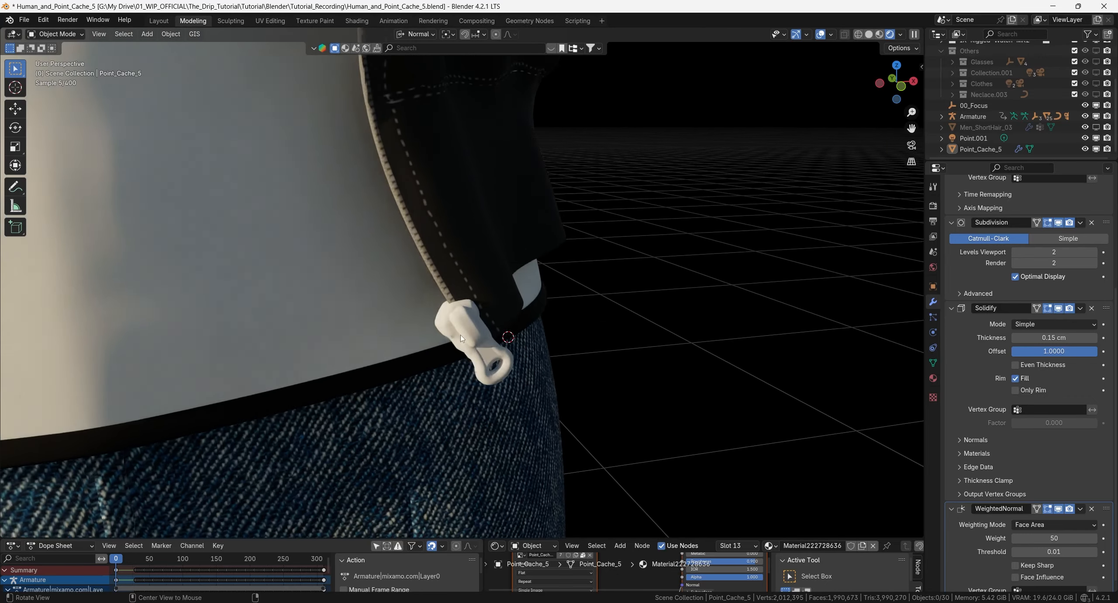
pyautogui.moveTo(461, 337); pyautogui.dragTo(460, 329, button='middle')
pyautogui.scroll(-10, 445, 337)
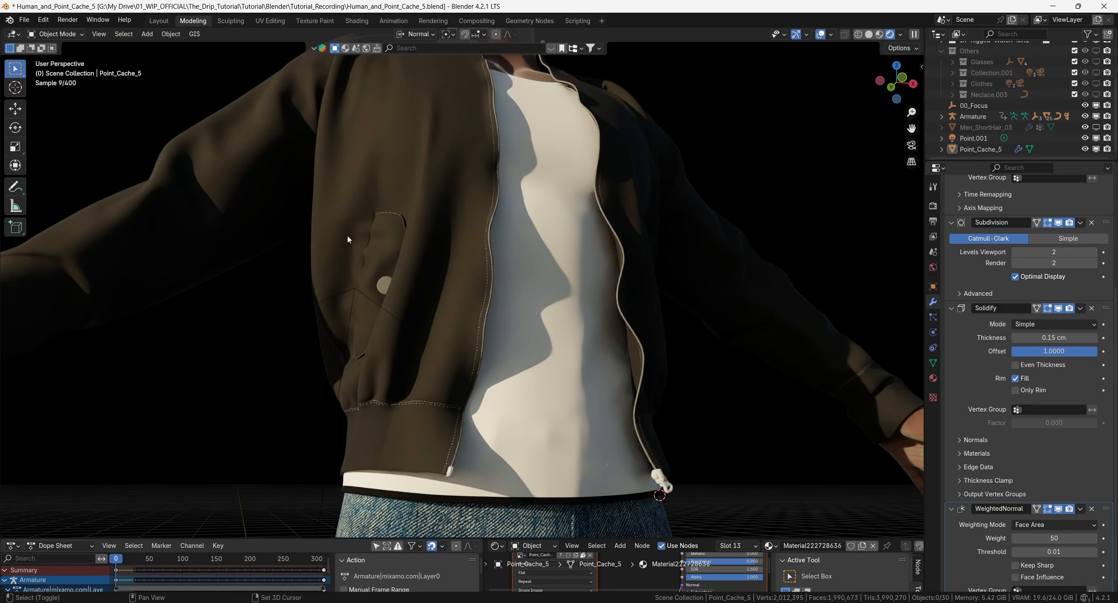
pyautogui.keyDown('shift'); pyautogui.rightClick(385, 282); pyautogui.keyUp('shift')
pyautogui.keyDown('shift'); pyautogui.moveTo(384, 284); pyautogui.dragTo(520, 297, button='middle'); pyautogui.keyUp('shift')
pyautogui.scroll(8, 480, 308)
pyautogui.scroll(-9, 491, 304)
pyautogui.scroll(-3, 503, 307)
# Step: In Edit Mode on the garment, select the faces assigned to the material Material2558
pyautogui.click(933, 378)
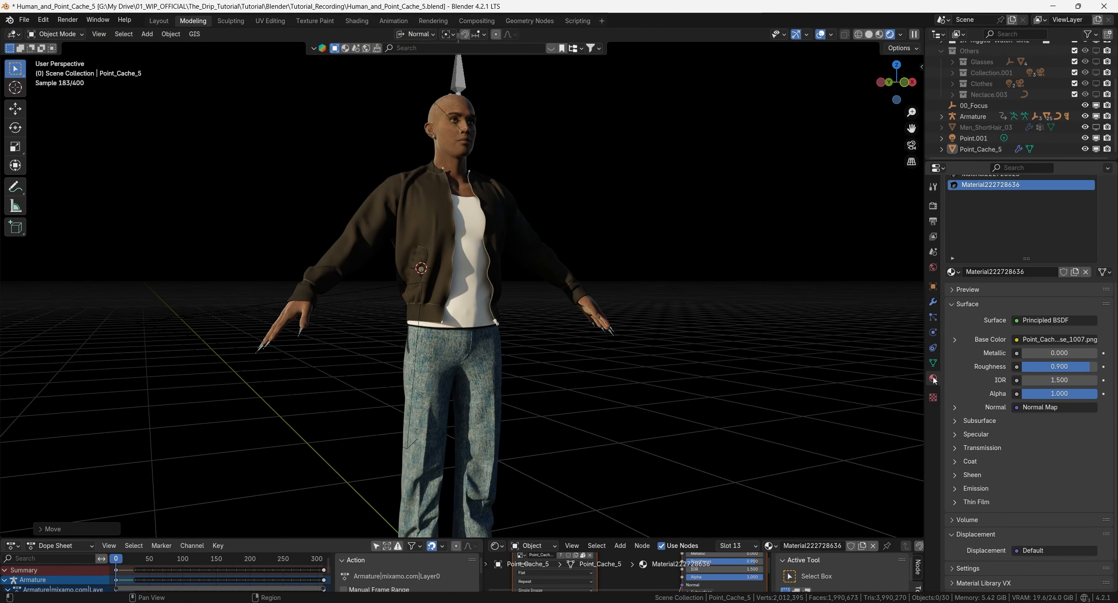
pyautogui.scroll(3, 1013, 223)
pyautogui.scroll(5, 993, 276)
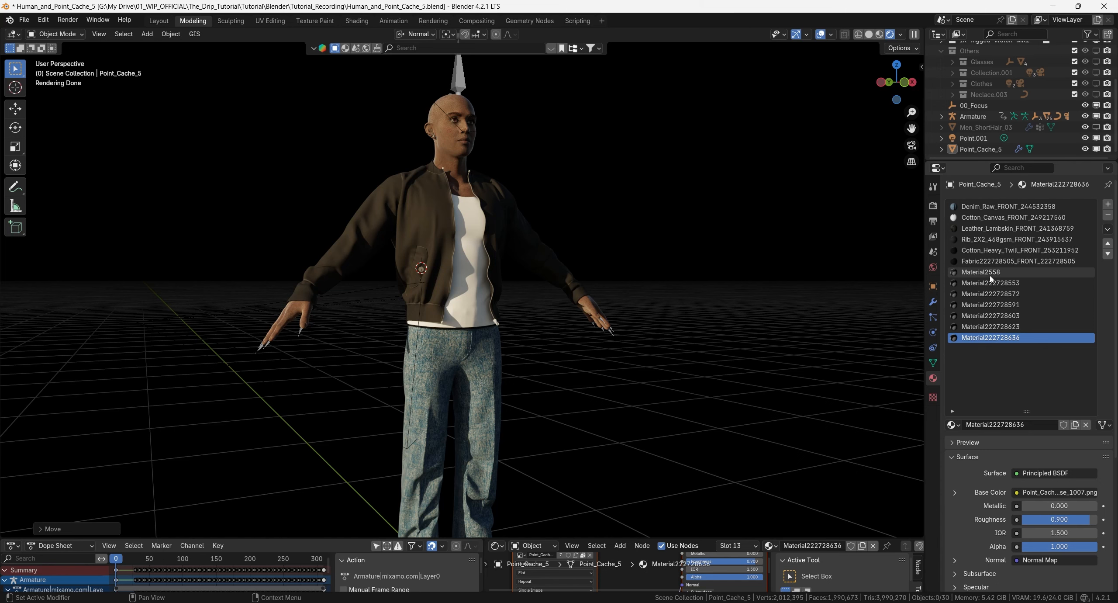
pyautogui.click(431, 230)
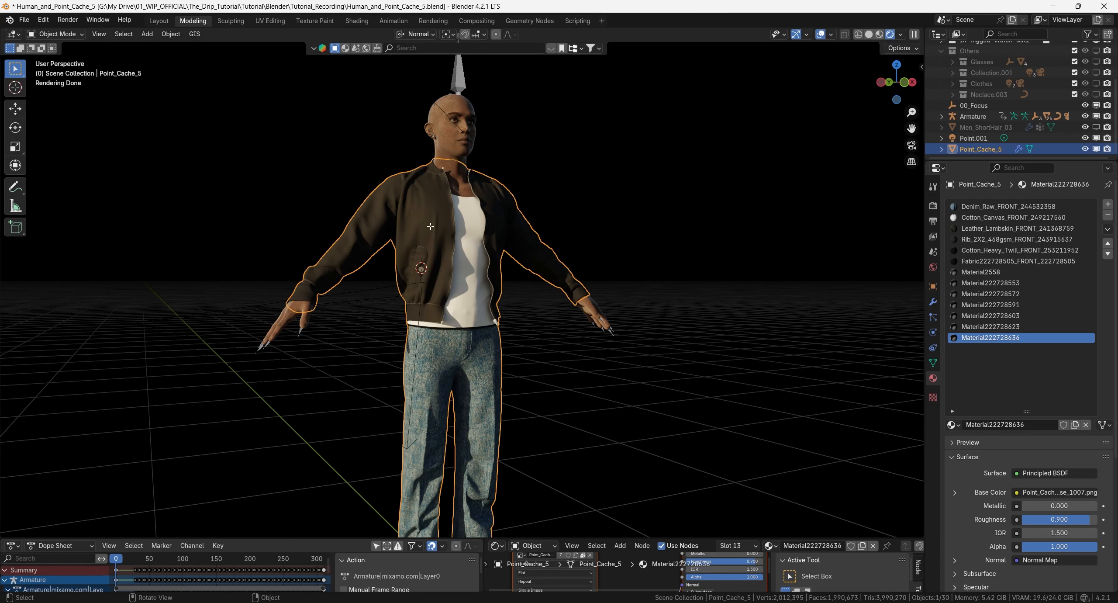
pyautogui.press('Tab')
pyautogui.click(993, 273)
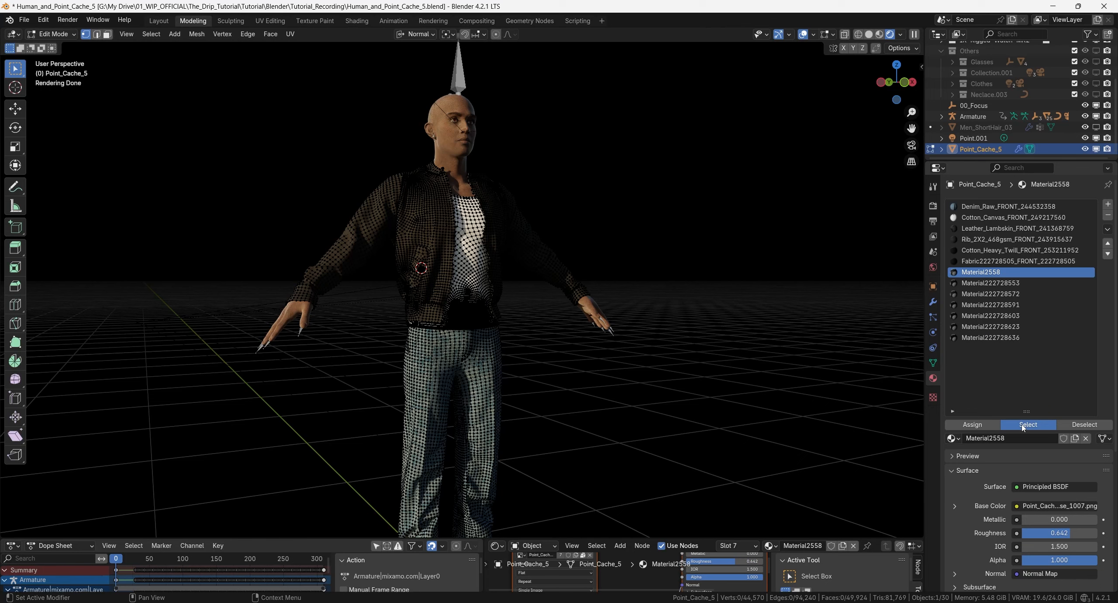
pyautogui.click(1022, 425)
# Step: Add the faces of the materials Material222728553 through Material222728636 to the selection and check the selected trims
pyautogui.click(990, 283)
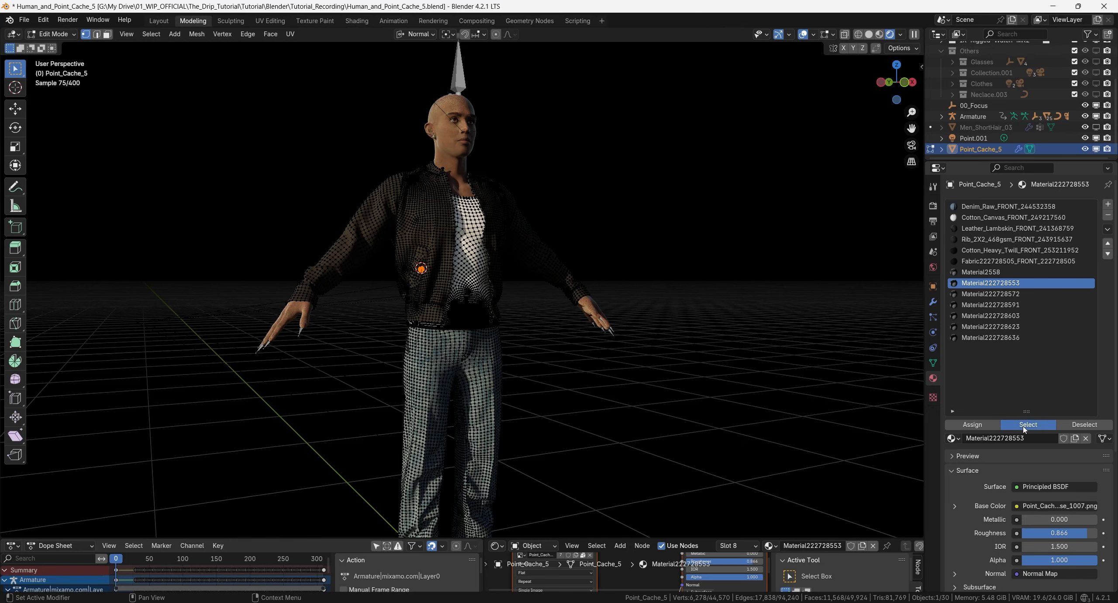
pyautogui.click(998, 295)
pyautogui.click(1023, 426)
pyautogui.click(985, 305)
pyautogui.click(983, 315)
pyautogui.click(989, 326)
pyautogui.click(991, 337)
pyautogui.click(1025, 425)
pyautogui.moveTo(734, 323); pyautogui.dragTo(554, 315, button='middle')
pyautogui.scroll(5, 611, 323)
pyautogui.scroll(-5, 503, 308)
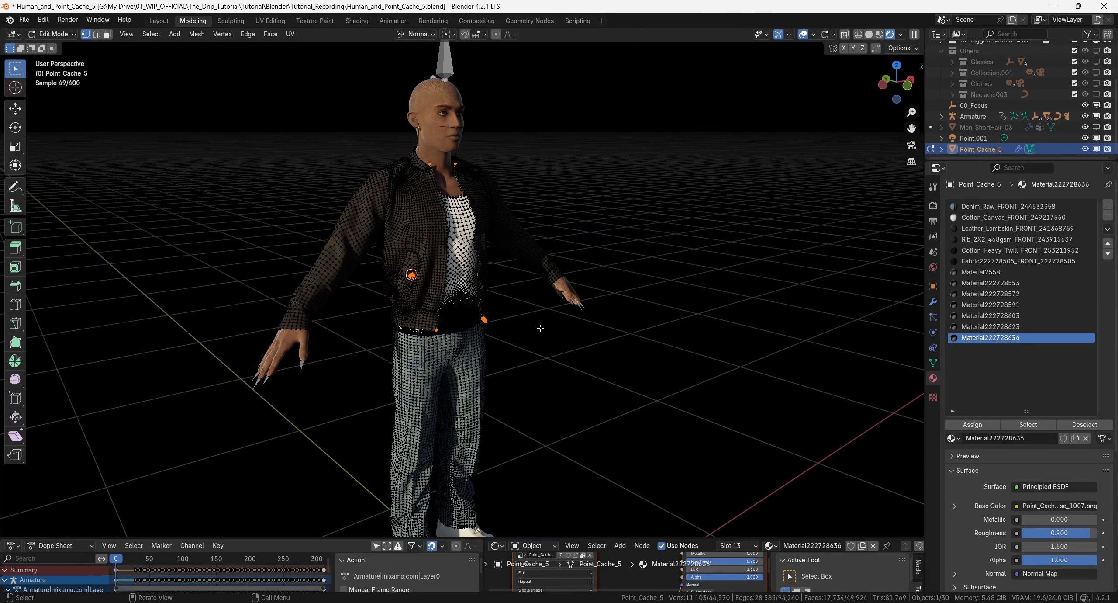
# Step: Invert the mesh selection, assign it to a new vertex group with weight 1.000 and return to Object Mode
pyautogui.hotkey('ctrl', 'l')
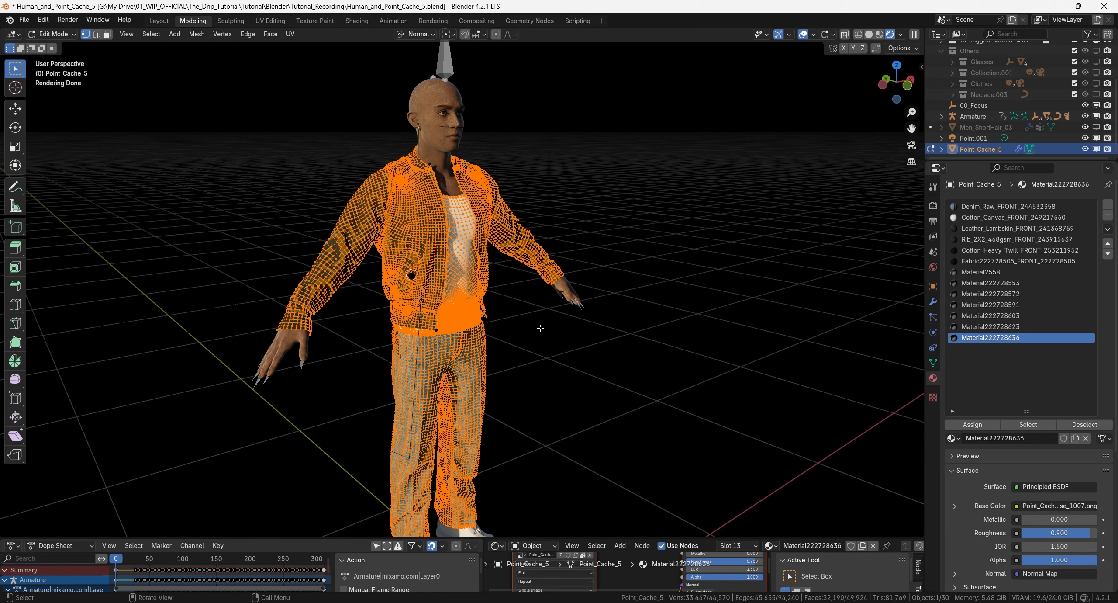
pyautogui.click(933, 362)
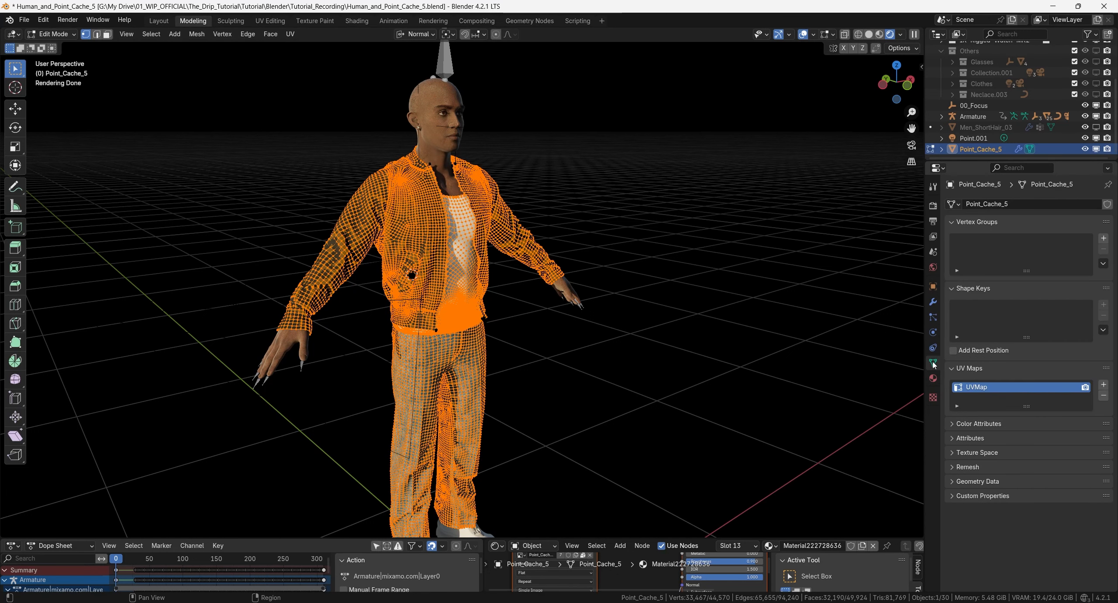
pyautogui.click(1103, 238)
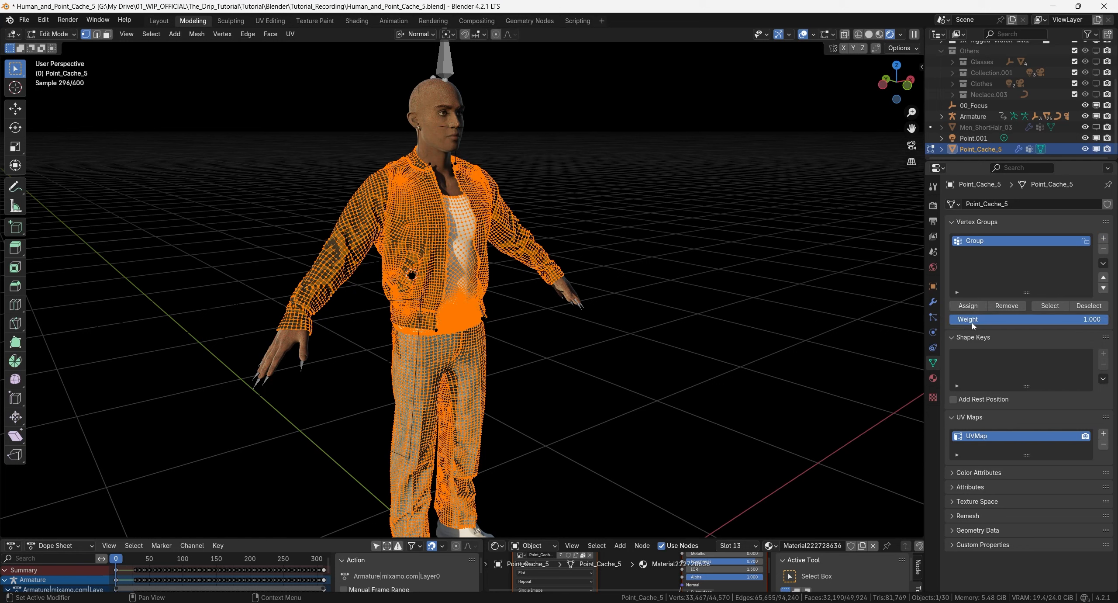
pyautogui.click(968, 307)
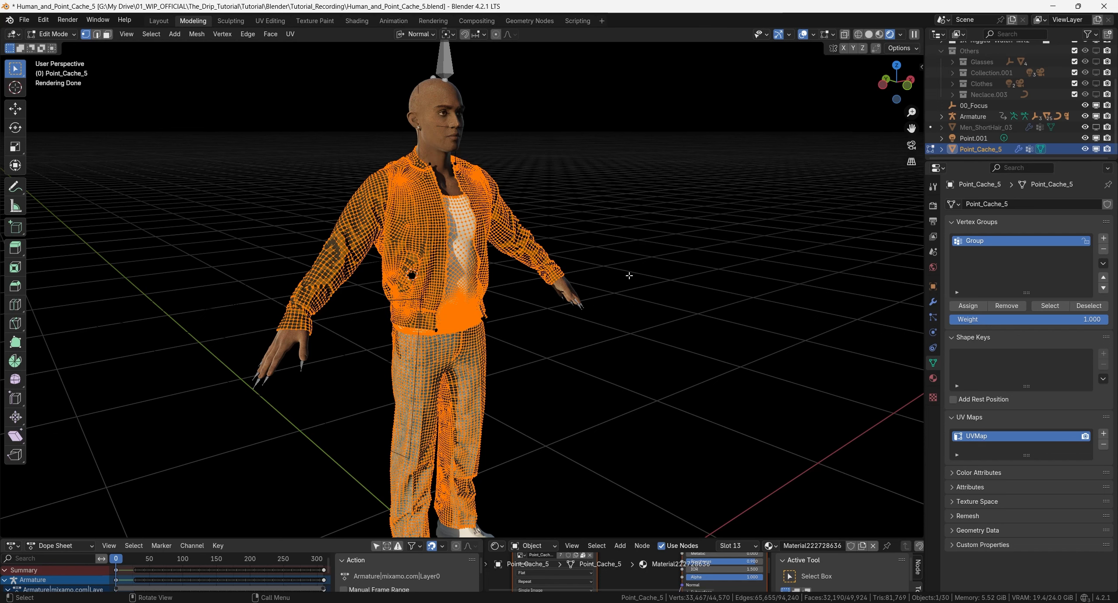
pyautogui.press('Tab')
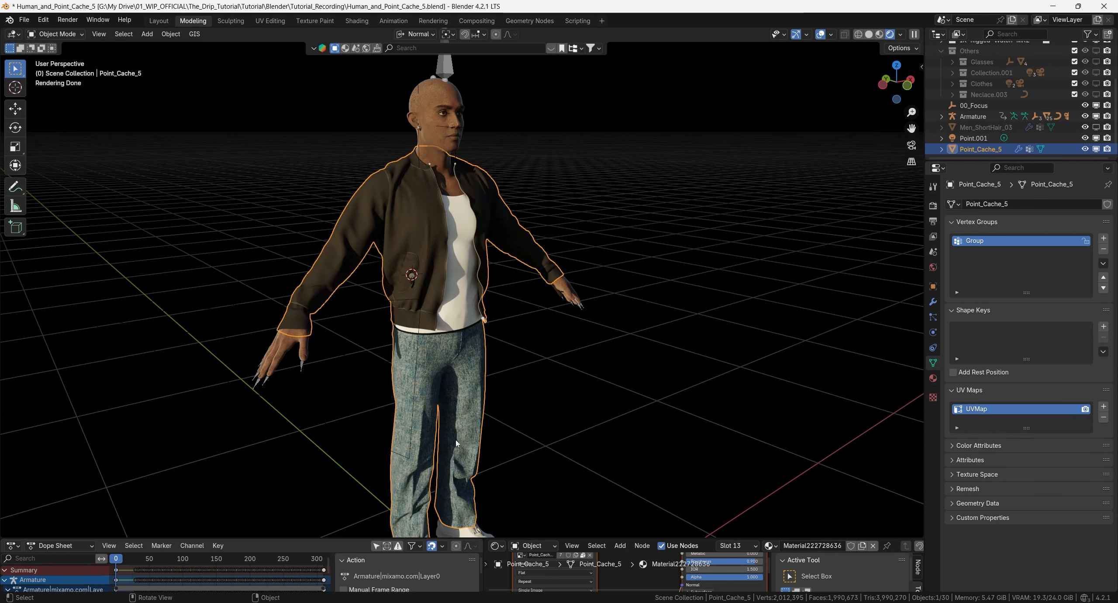
# Step: Limit the garment's Solidify modifier to the vertex group Group
pyautogui.click(935, 301)
pyautogui.scroll(-1, 985, 361)
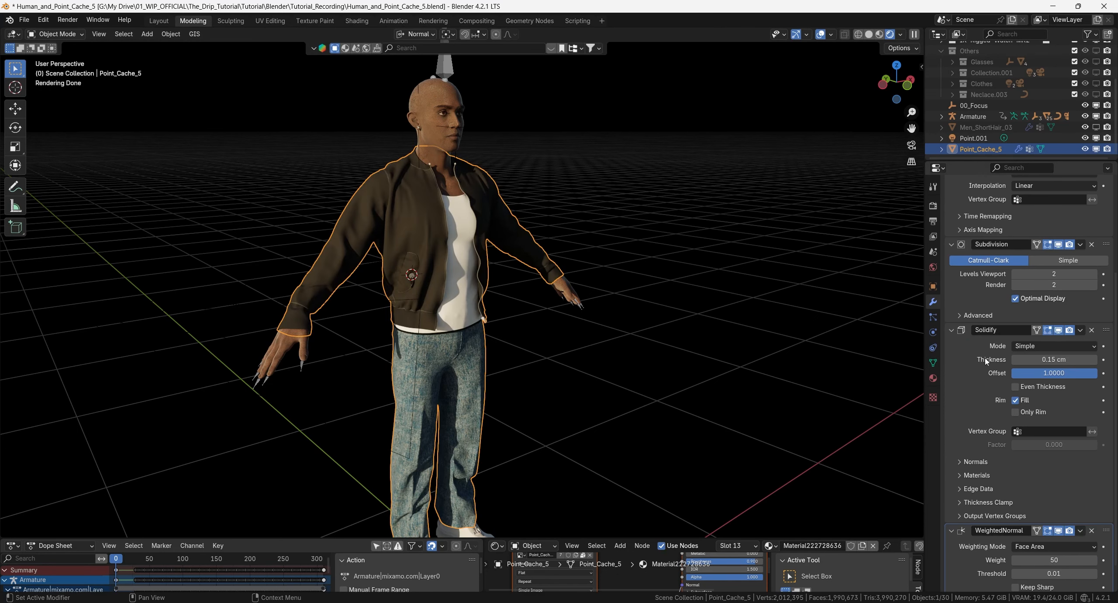
pyautogui.click(1034, 433)
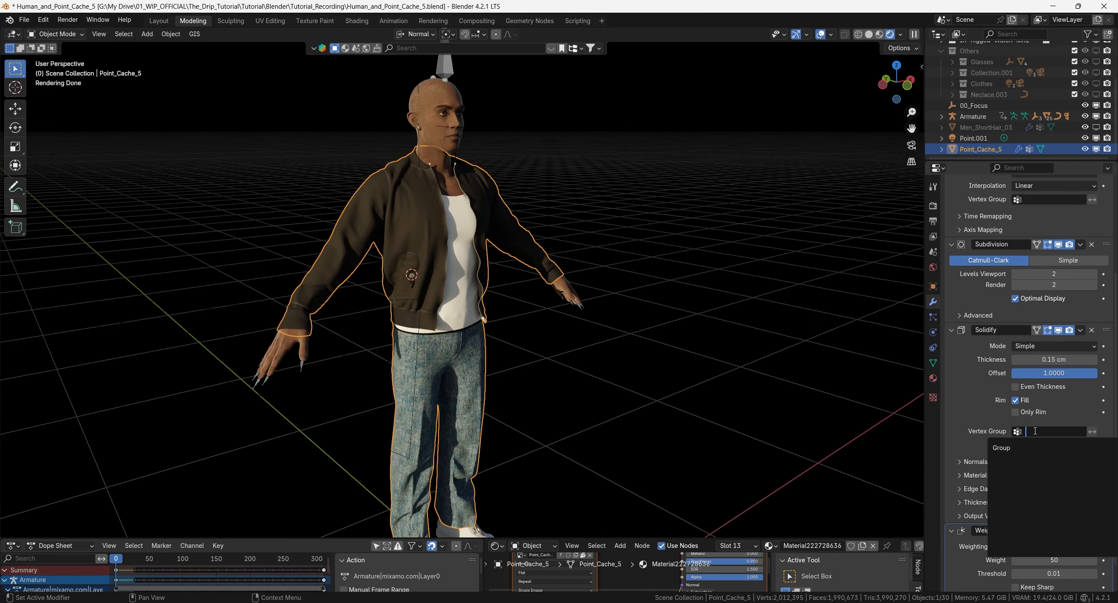
pyautogui.click(1021, 448)
# Step: Inspect the zipper edges, hem and tank top neckline close up for the effect of the limited Solidify modifier
pyautogui.scroll(14, 475, 319)
pyautogui.keyDown('shift'); pyautogui.moveTo(480, 322); pyautogui.dragTo(381, 220, button='middle'); pyautogui.keyUp('shift')
pyautogui.scroll(-12, 418, 297)
pyautogui.moveTo(316, 242); pyautogui.dragTo(325, 281, button='middle')
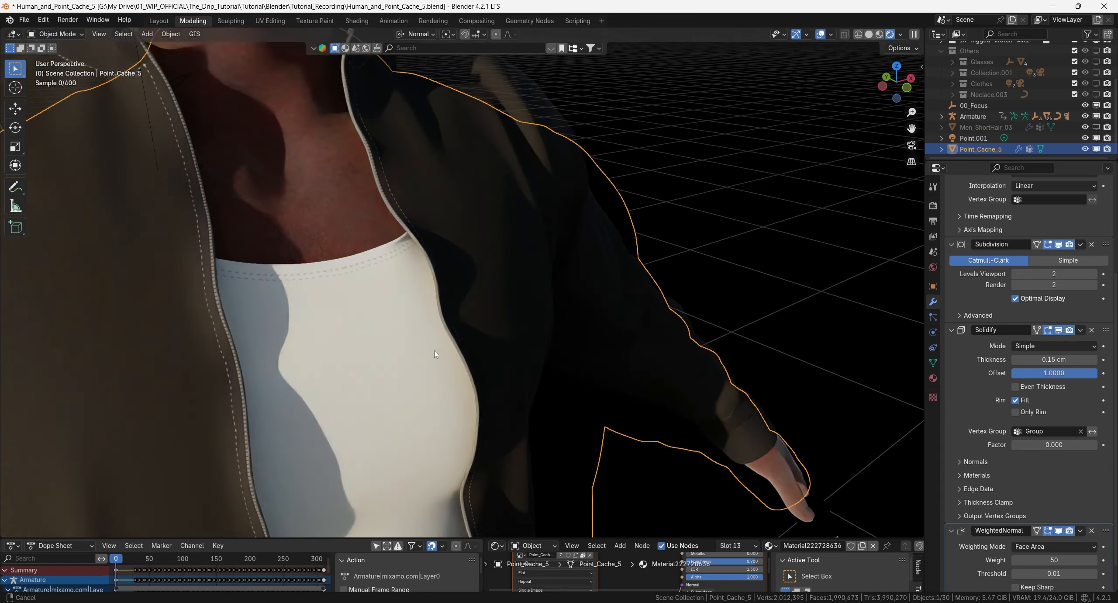
pyautogui.keyDown('shift'); pyautogui.moveTo(209, 144); pyautogui.dragTo(359, 270, button='middle'); pyautogui.keyUp('shift')
pyautogui.keyDown('shift'); pyautogui.moveTo(242, 182); pyautogui.dragTo(465, 344, button='middle'); pyautogui.keyUp('shift')
pyautogui.scroll(4, 445, 304)
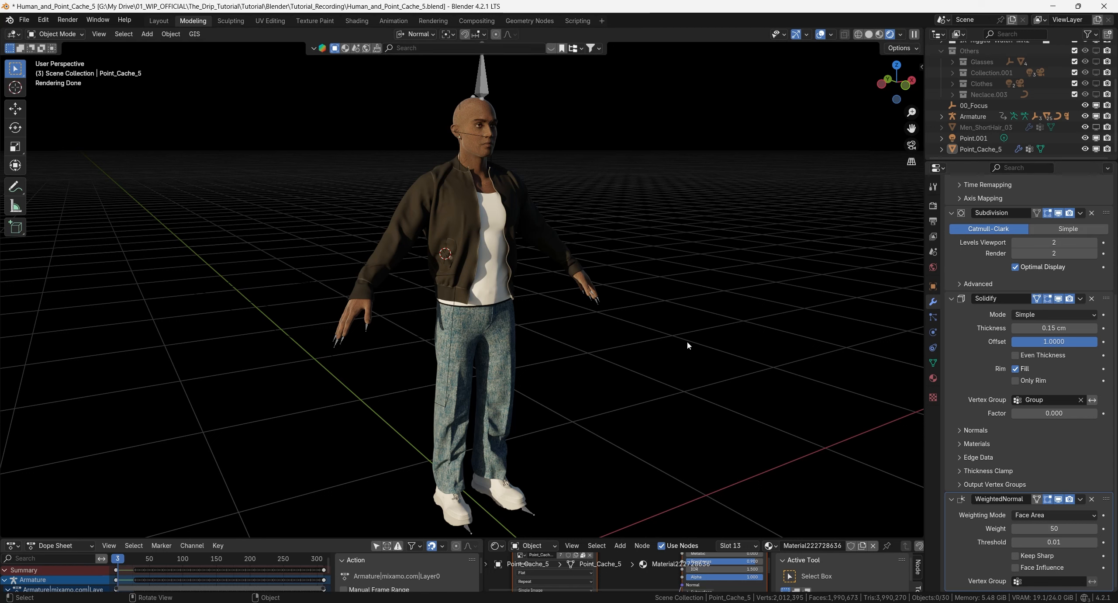
# Step: Turn off the viewport display of the Subdivision, Solidify and WeightedNormal modifiers and play the walk animation
pyautogui.click(1058, 215)
pyautogui.click(1058, 299)
pyautogui.click(1060, 502)
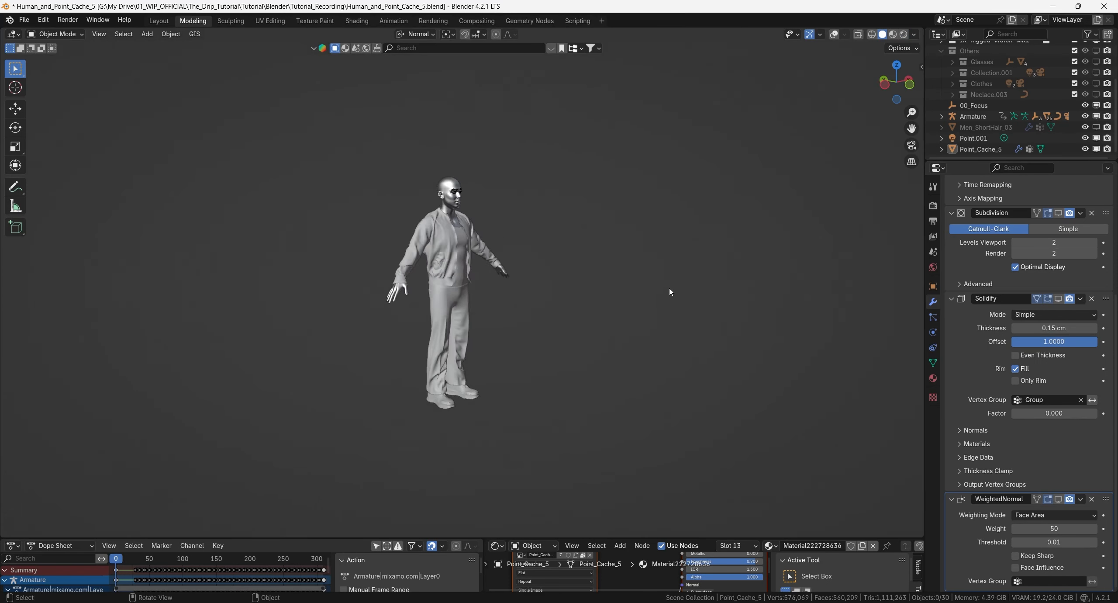
pyautogui.keyDown('shift'); pyautogui.moveTo(668, 290); pyautogui.dragTo(612, 305, button='middle'); pyautogui.keyUp('shift')
pyautogui.scroll(-2, 611, 304)
pyautogui.press('space')
pyautogui.scroll(2, 632, 357)
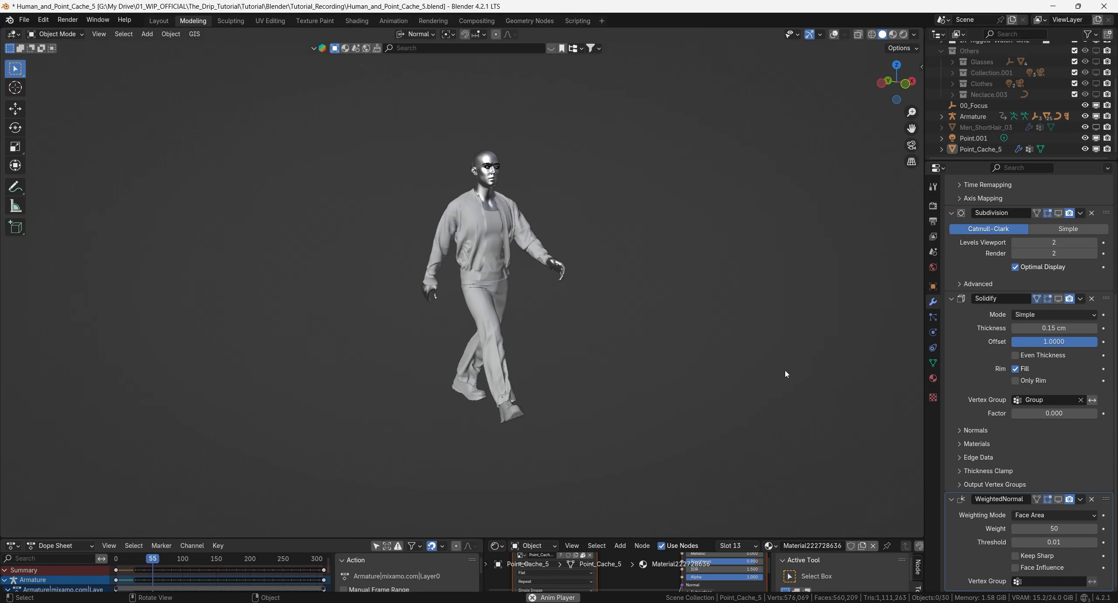
pyautogui.scroll(2, 765, 311)
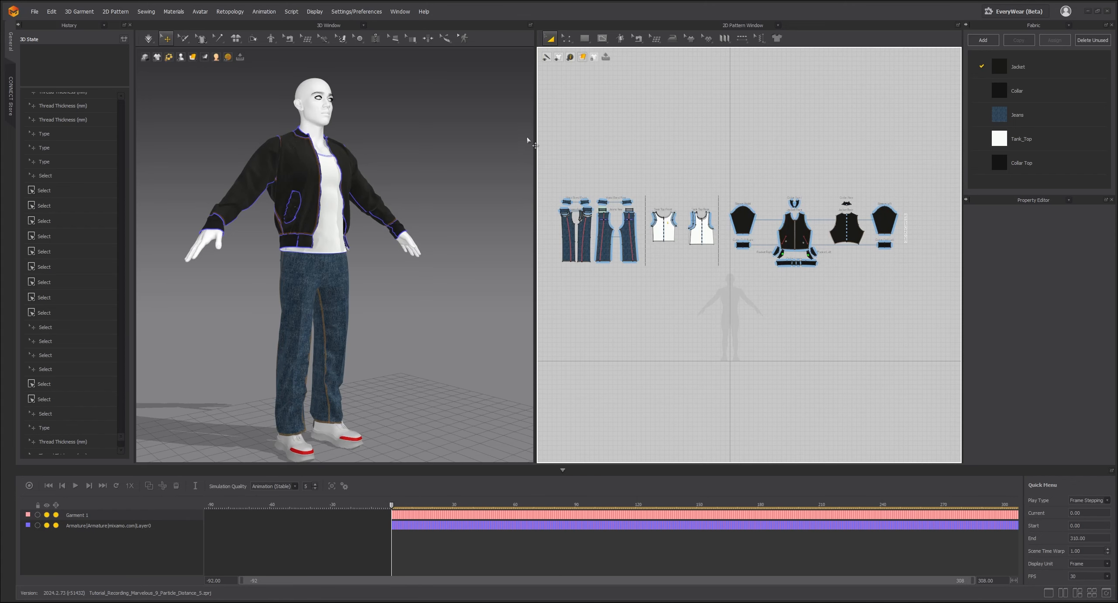
# Step: In Marvelous Designer, open the Particle Distance of all pattern pieces for editing and start recording the simulation
pyautogui.moveTo(548, 138); pyautogui.dragTo(933, 359)
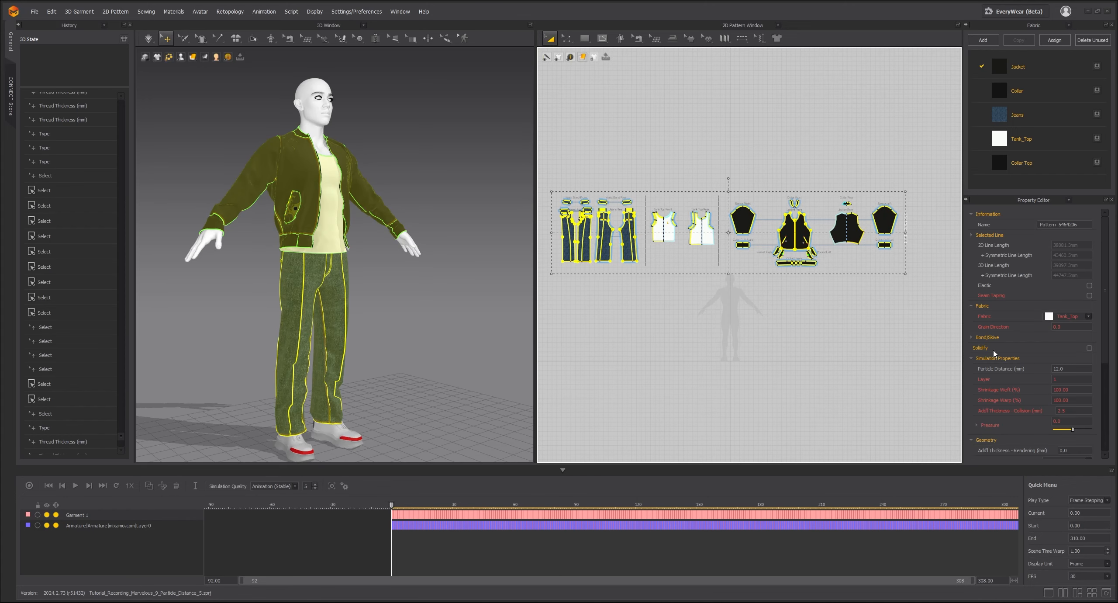
pyautogui.moveTo(1067, 369); pyautogui.dragTo(1051, 367)
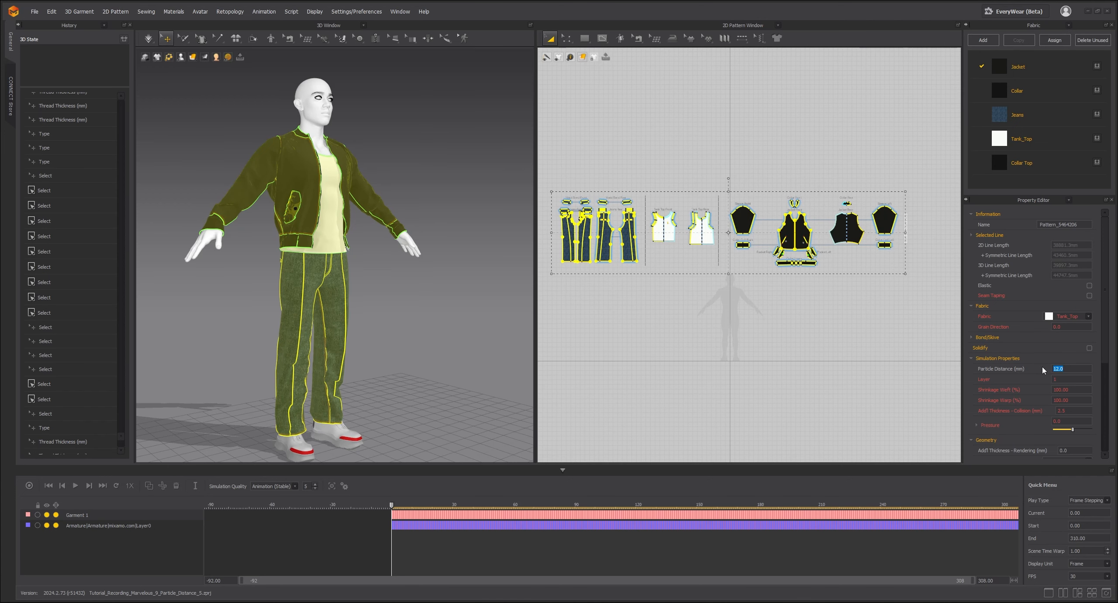
pyautogui.click(28, 485)
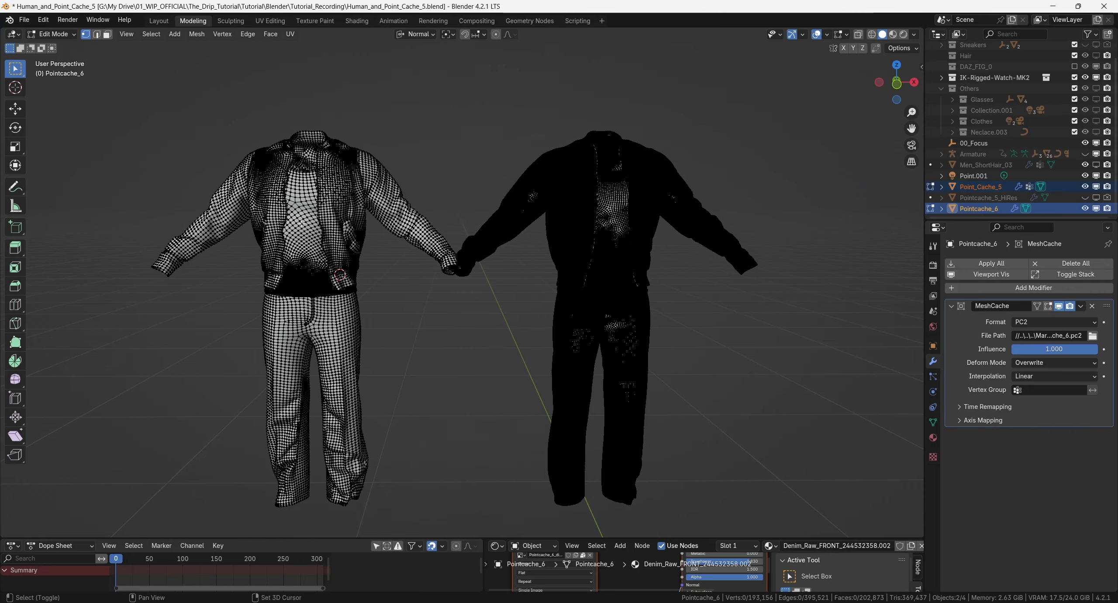
# Step: In Blender, compare the mesh density of the two garments Point_Cache_5 and Pointcache_6 in Edit Mode
pyautogui.keyDown('shift'); pyautogui.rightClick(301, 222); pyautogui.keyUp('shift')
pyautogui.hotkey('alt', 'Home')
pyautogui.scroll(6, 450, 286)
pyautogui.scroll(-5, 449, 286)
pyautogui.moveTo(449, 286)
pyautogui.mouseDown(button='middle')
pyautogui.moveTo(494, 311)
pyautogui.moveTo(446, 286)
pyautogui.mouseUp(button='middle')
pyautogui.keyDown('shift'); pyautogui.moveTo(873, 288); pyautogui.dragTo(470, 268, button='middle'); pyautogui.keyUp('shift')
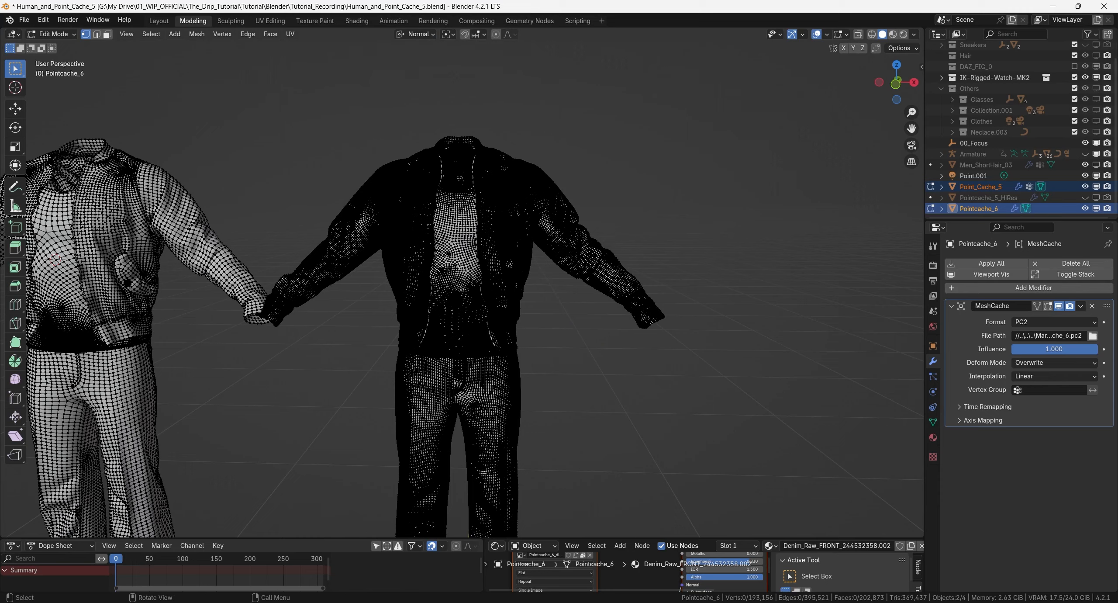
pyautogui.scroll(-2, 484, 267)
pyautogui.keyDown('shift'); pyautogui.moveTo(385, 266); pyautogui.dragTo(512, 268, button='middle'); pyautogui.keyUp('shift')
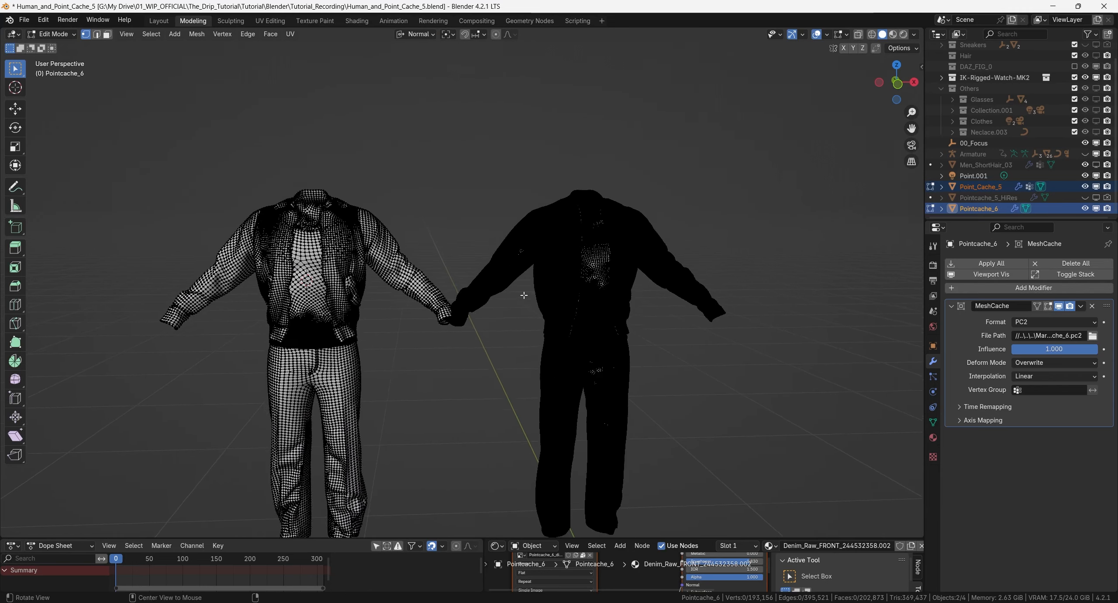
# Step: Hide the viewport overlays and compare the fabric folds of the two garments' jackets, tank tops and jeans up close
pyautogui.hotkey('alt', 'shift', 'z')
pyautogui.keyDown('shift'); pyautogui.moveTo(342, 153); pyautogui.dragTo(505, 185, button='middle'); pyautogui.keyUp('shift')
pyautogui.scroll(5, 463, 236)
pyautogui.moveTo(378, 248); pyautogui.dragTo(377, 284, button='middle')
pyautogui.keyDown('shift'); pyautogui.moveTo(370, 361); pyautogui.dragTo(354, 140, button='middle'); pyautogui.keyUp('shift')
pyautogui.scroll(-3, 436, 196)
pyautogui.keyDown('shift'); pyautogui.moveTo(646, 170); pyautogui.dragTo(393, 271, button='middle'); pyautogui.keyUp('shift')
pyautogui.scroll(5, 476, 271)
pyautogui.keyDown('shift'); pyautogui.moveTo(611, 271); pyautogui.dragTo(522, 221, button='middle'); pyautogui.keyUp('shift')
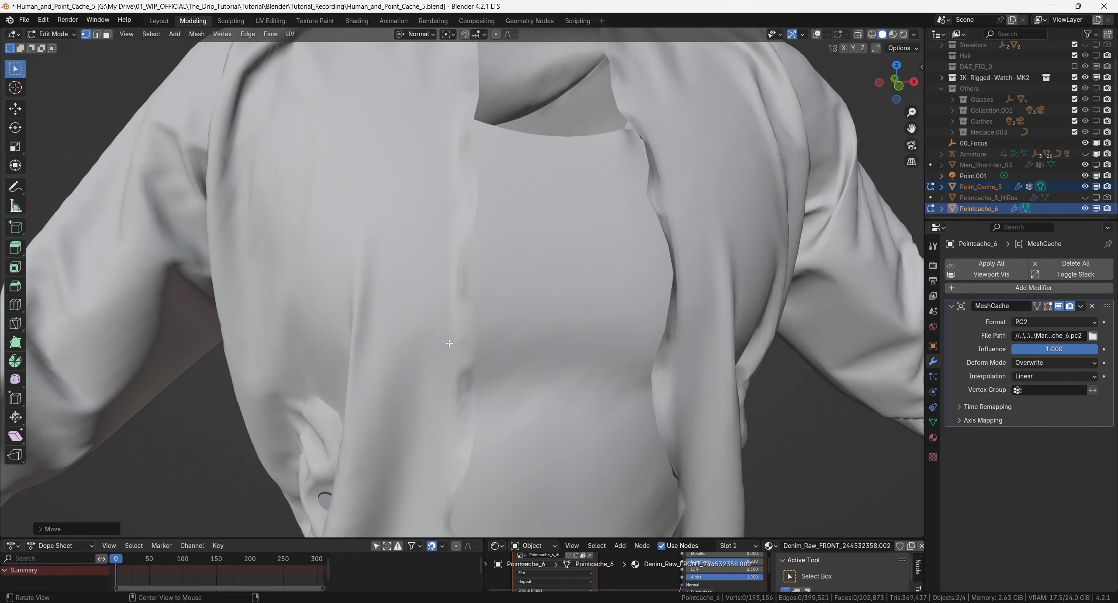
pyautogui.moveTo(393, 262)
pyautogui.mouseDown(button='middle')
pyautogui.moveTo(306, 267)
pyautogui.moveTo(480, 271)
pyautogui.moveTo(401, 272)
pyautogui.mouseUp(button='middle')
pyautogui.scroll(4, 401, 272)
pyautogui.moveTo(379, 321); pyautogui.dragTo(326, 308, button='middle')
pyautogui.scroll(-5, 581, 302)
pyautogui.keyDown('shift'); pyautogui.moveTo(581, 302); pyautogui.dragTo(463, 262, button='middle'); pyautogui.keyUp('shift')
pyautogui.scroll(-3, 524, 280)
pyautogui.keyDown('shift'); pyautogui.moveTo(629, 288); pyautogui.dragTo(479, 236, button='middle'); pyautogui.keyUp('shift')
pyautogui.scroll(3, 479, 257)
pyautogui.keyDown('shift'); pyautogui.moveTo(438, 286); pyautogui.dragTo(372, 300, button='middle'); pyautogui.keyUp('shift')
pyautogui.scroll(4, 502, 304)
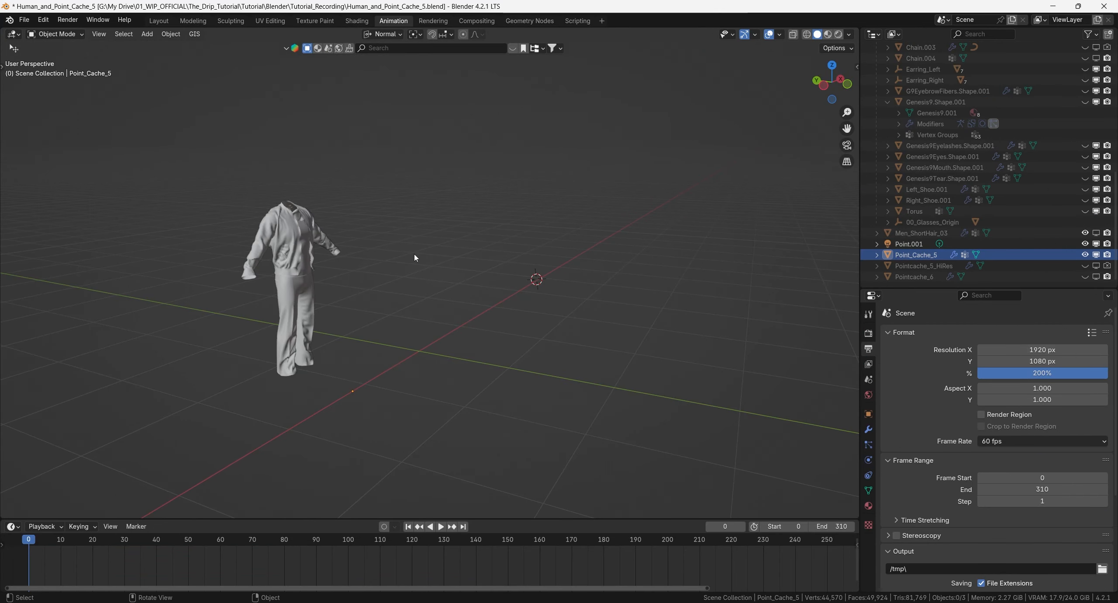
# Step: Play the animation with the Point_Cache_5 garment, follow it in the view, and stop the playback
pyautogui.press('space')
pyautogui.moveTo(503, 253); pyautogui.dragTo(358, 233, button='middle')
pyautogui.keyDown('shift'); pyautogui.moveTo(644, 307); pyautogui.dragTo(517, 278, button='middle'); pyautogui.keyUp('shift')
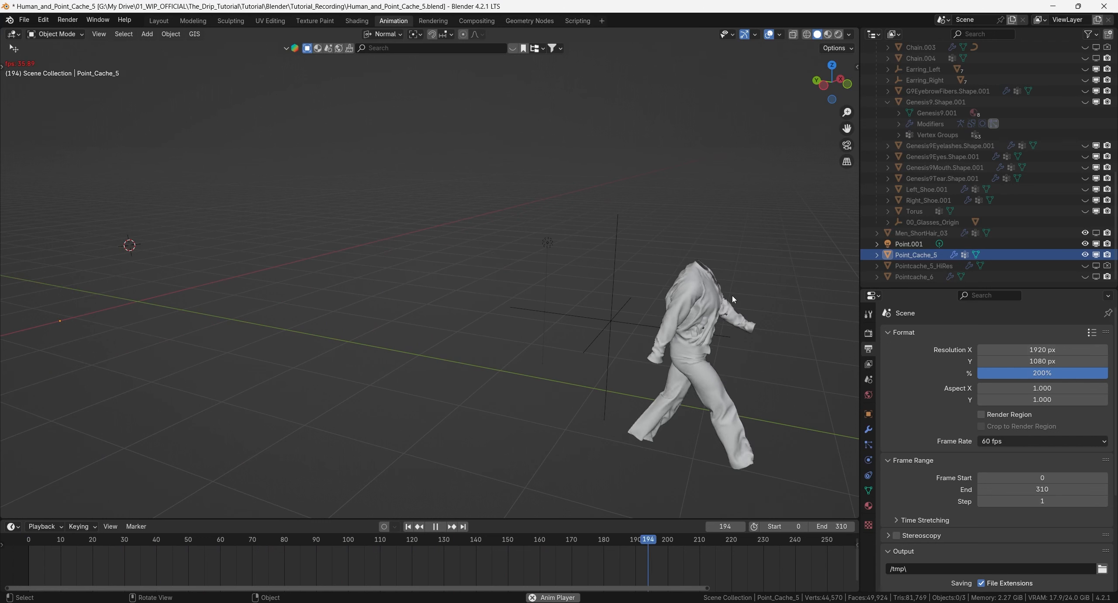
pyautogui.press('Escape')
# Step: Show the Pointcache_6 garment instead of Point_Cache_5 and play its animation
pyautogui.click(1085, 276)
pyautogui.click(1084, 255)
pyautogui.keyDown('shift'); pyautogui.moveTo(209, 194); pyautogui.dragTo(477, 221, button='middle'); pyautogui.keyUp('shift')
pyautogui.press('space')
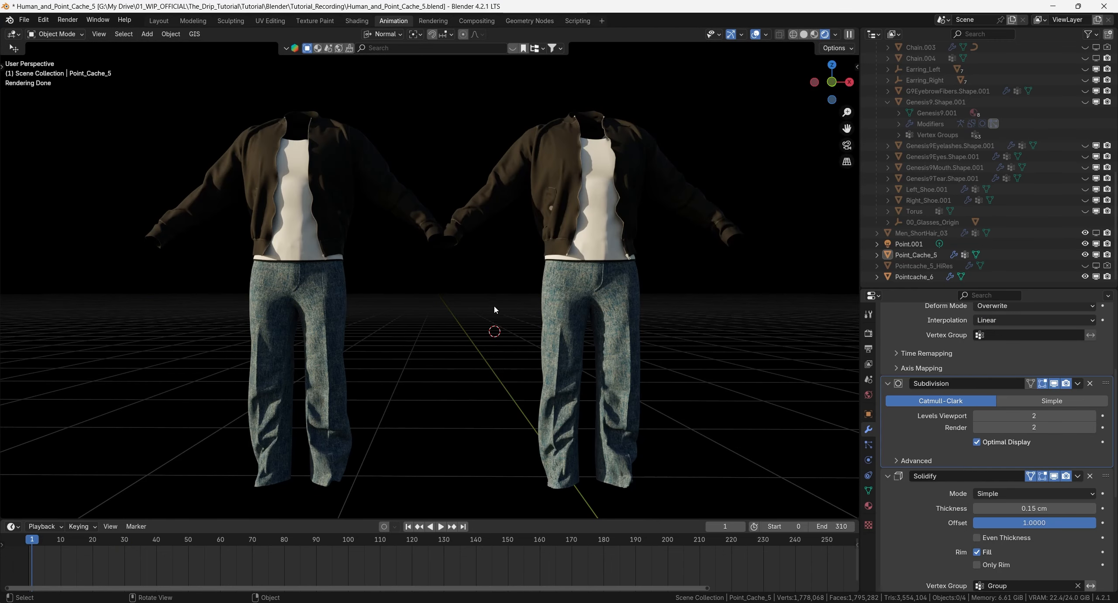
# Step: Compare the modifier settings of the Pointcache_6 and Point_Cache_5 garments
pyautogui.click(586, 218)
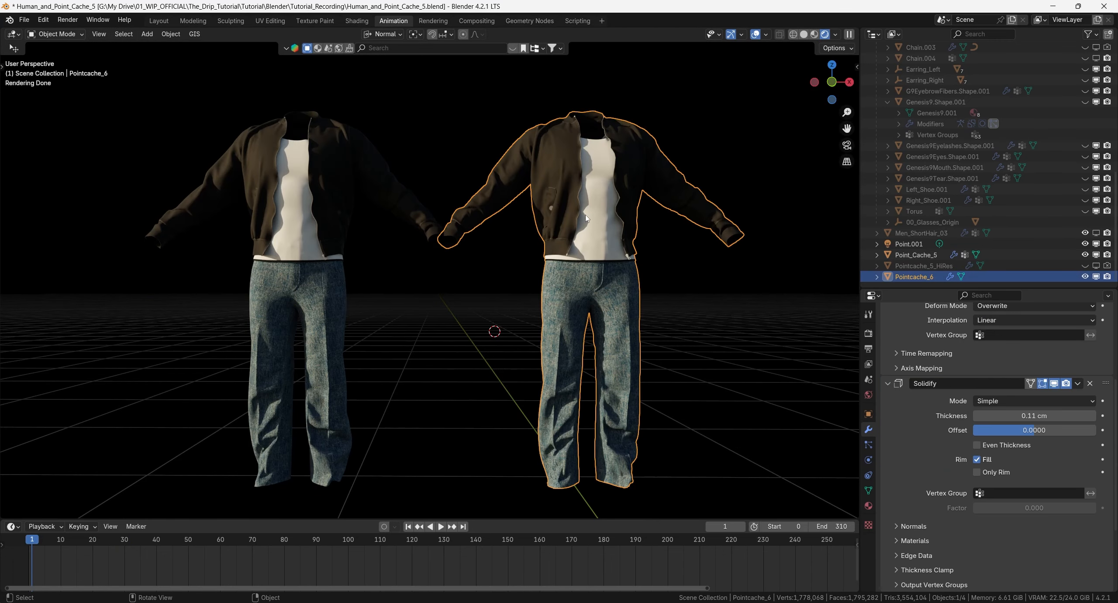
pyautogui.click(337, 196)
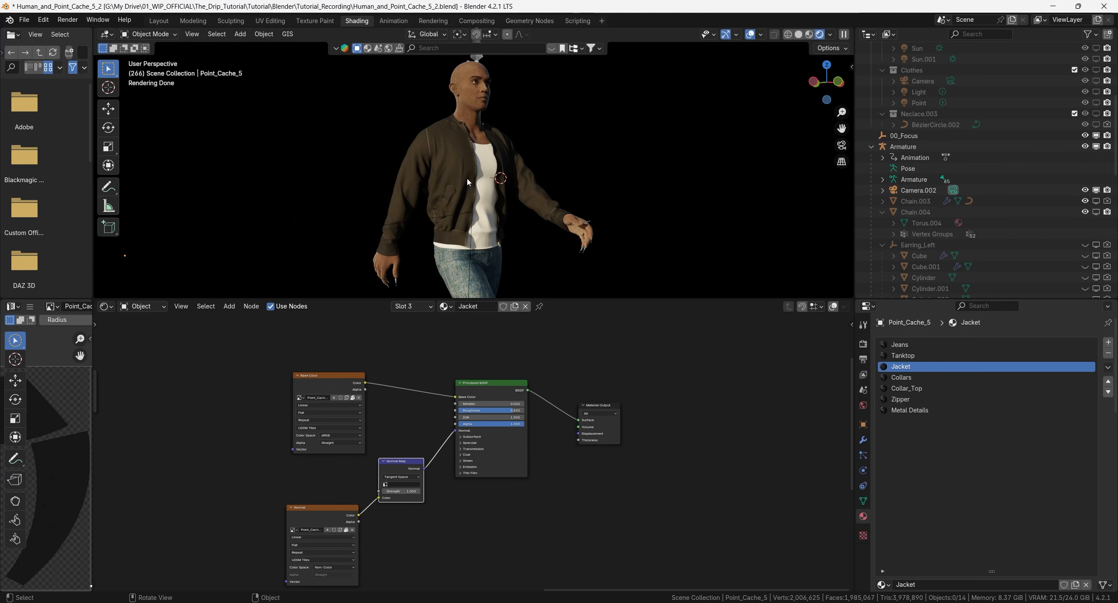
# Step: Reposition the Base Color and Normal texture nodes in the Jacket material
pyautogui.scroll(8, 466, 182)
pyautogui.moveTo(346, 376); pyautogui.dragTo(347, 350)
pyautogui.moveTo(319, 510); pyautogui.dragTo(318, 514)
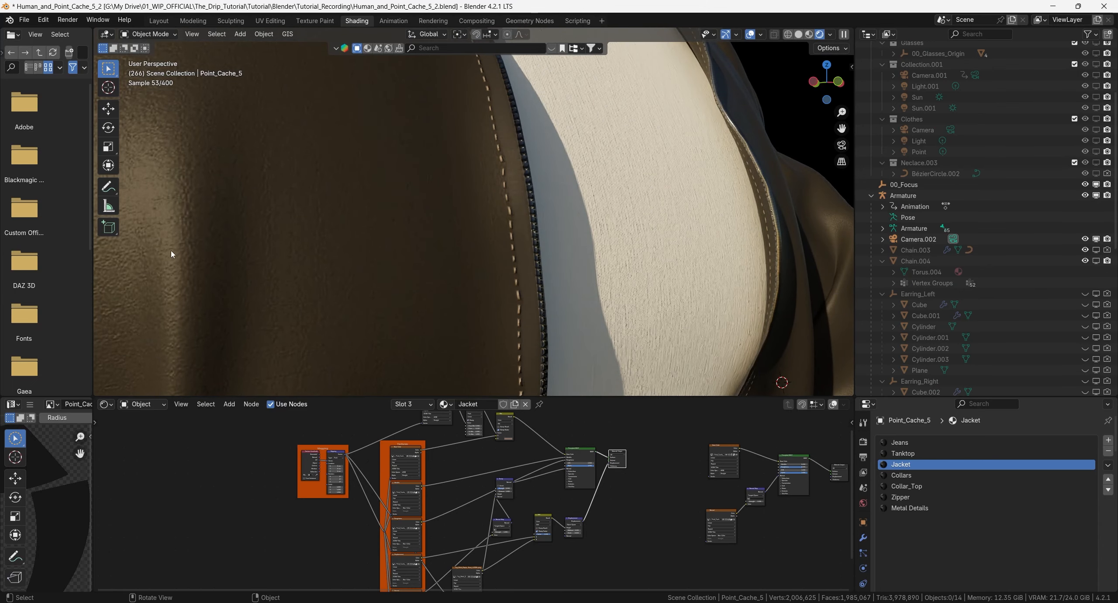
# Step: Inspect the jacket's surface texture and the stitching along the zipper
pyautogui.scroll(-2, 171, 254)
pyautogui.scroll(1, 537, 240)
pyautogui.moveTo(568, 253); pyautogui.dragTo(490, 207, button='middle')
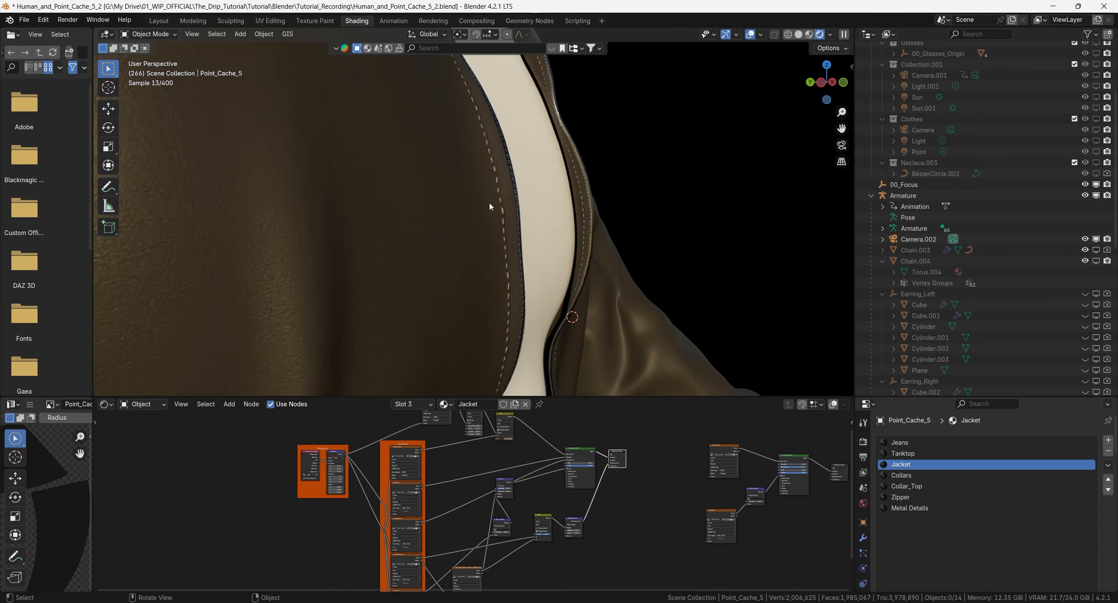